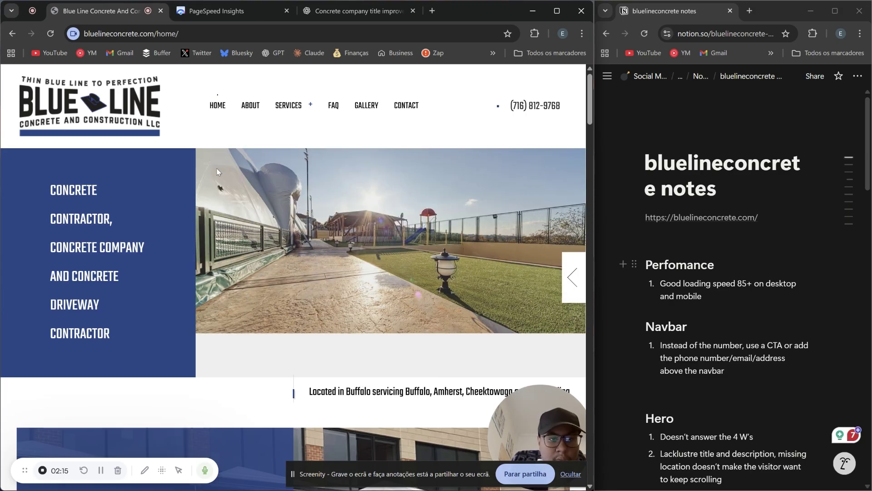
# Switch to the PageSpeed Insights report and compare the site's performance scores and metrics for mobile and desktop
pyautogui.click(205, 12)
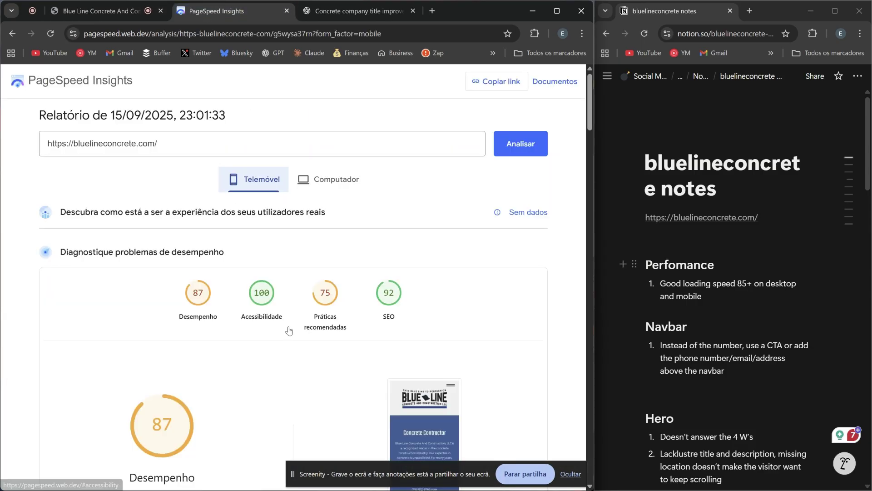
pyautogui.scroll(-1, 261, 262)
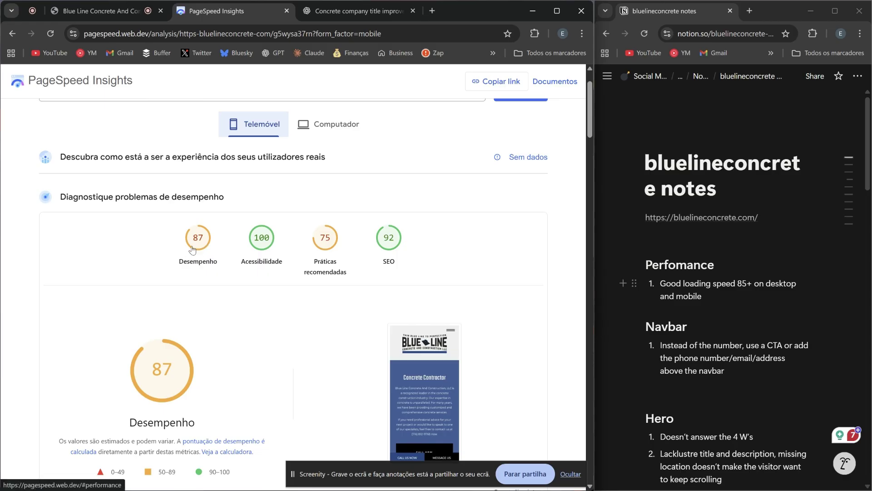
pyautogui.scroll(-2, 188, 262)
pyautogui.scroll(-2, 178, 322)
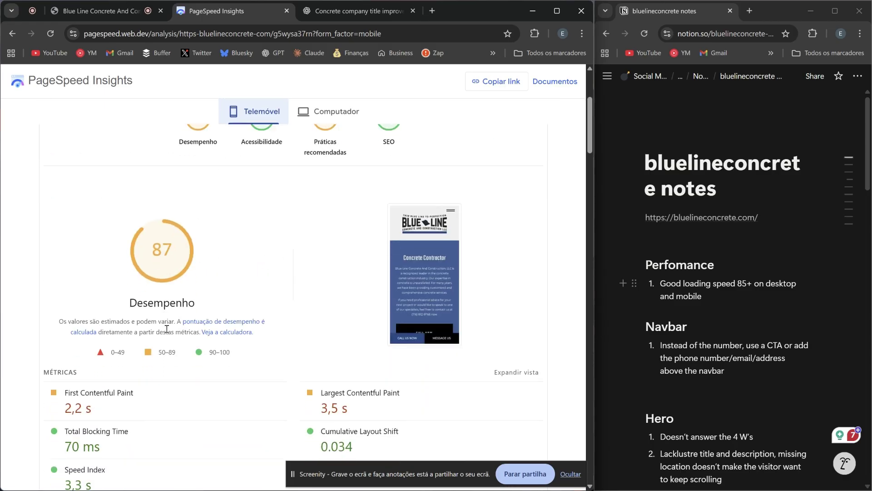
pyautogui.scroll(1, 251, 329)
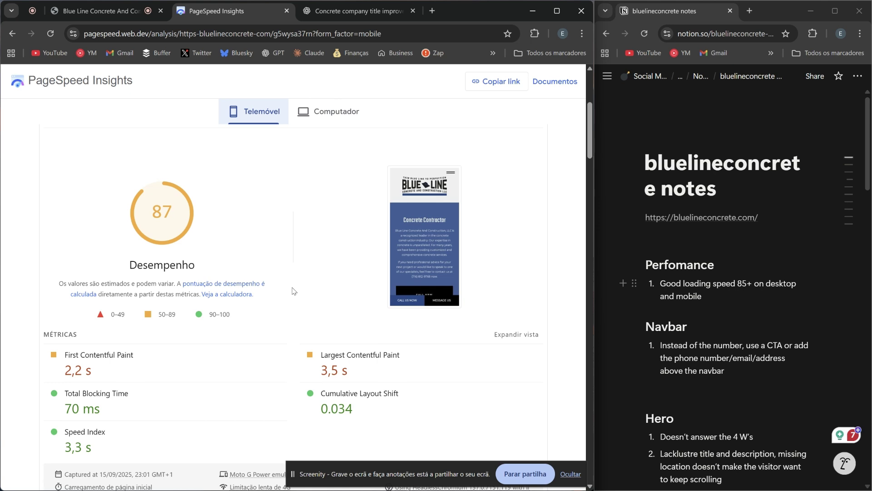
pyautogui.scroll(2, 293, 291)
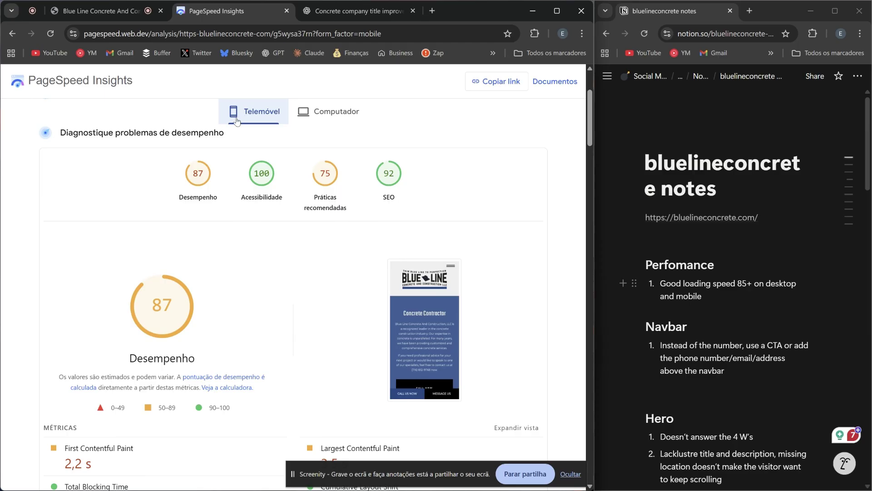
pyautogui.click(328, 112)
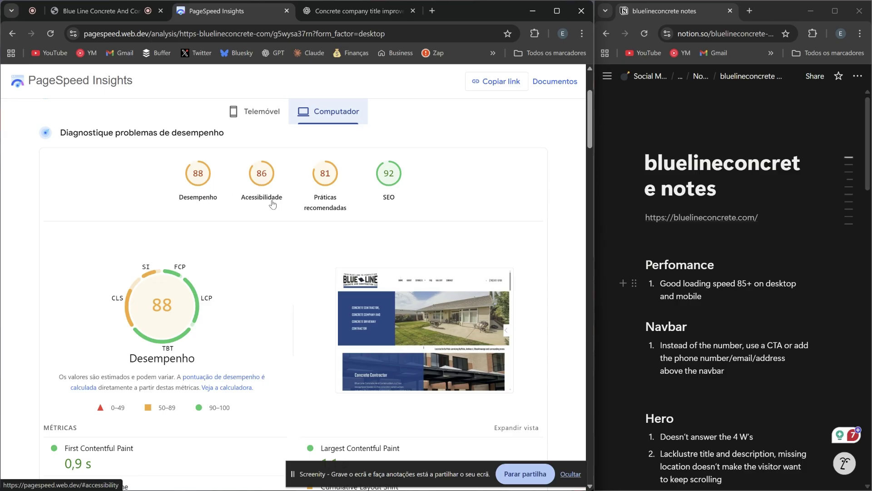
pyautogui.click(278, 117)
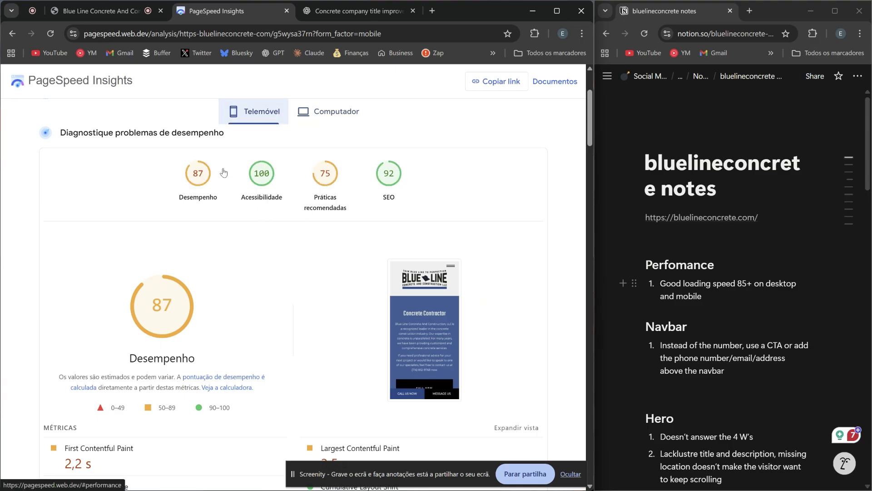
# Return to the Blue Line Concrete home page and check its navigation bar and Call Now section against the Navbar notes
pyautogui.click(78, 8)
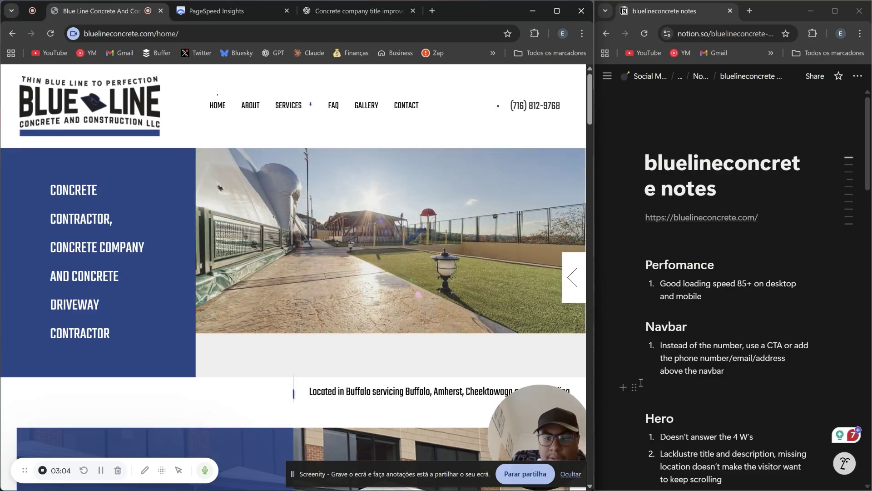
pyautogui.scroll(-1, 689, 363)
pyautogui.scroll(-5, 690, 363)
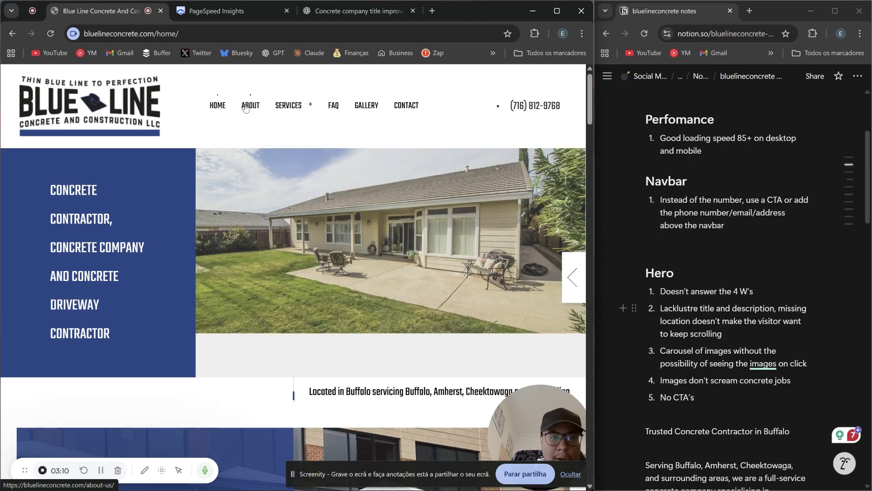
pyautogui.moveTo(291, 107)
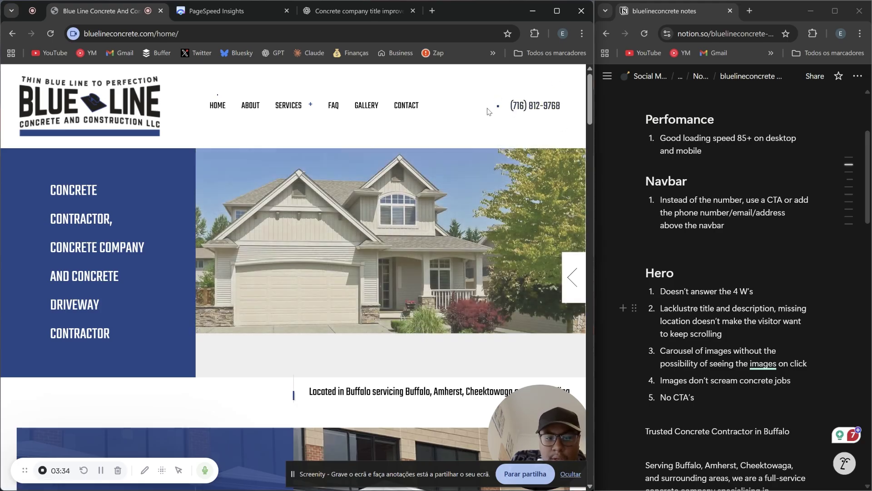
pyautogui.scroll(-15, 129, 156)
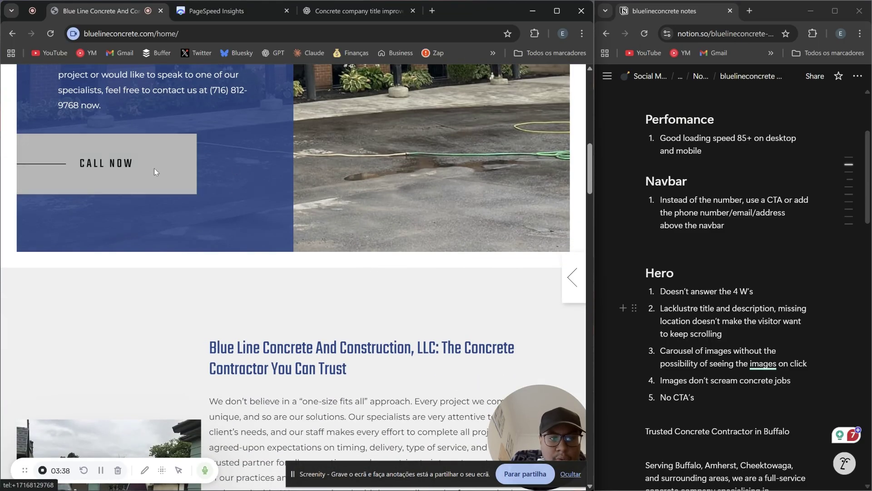
pyautogui.scroll(15, 154, 168)
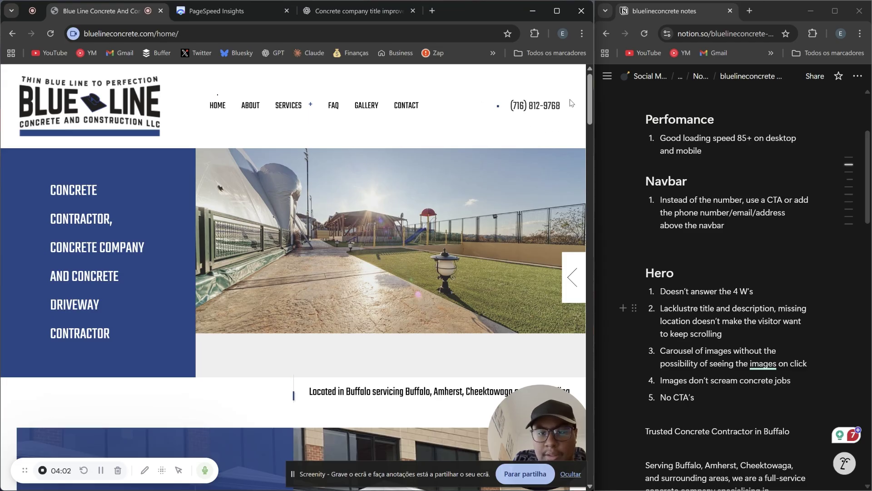
# Examine the home page from the navigation bar through the hero images to the Concrete Contractor section
pyautogui.scroll(-2, 456, 132)
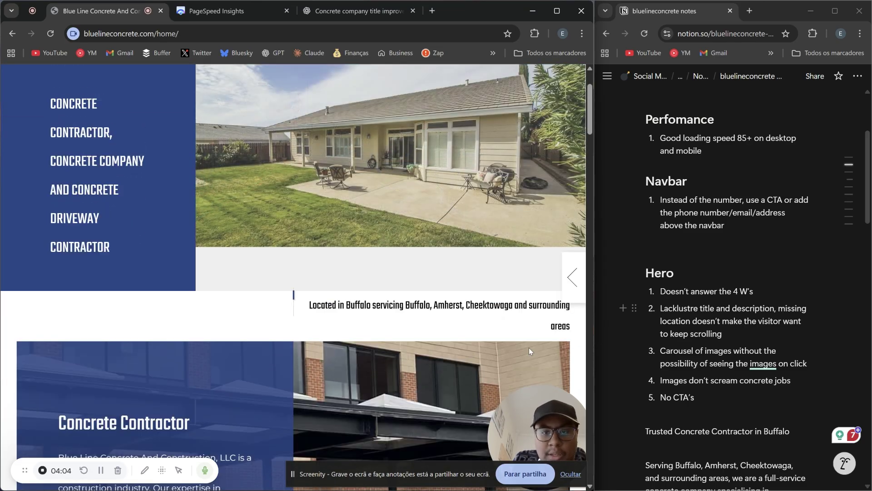
pyautogui.scroll(2, 356, 73)
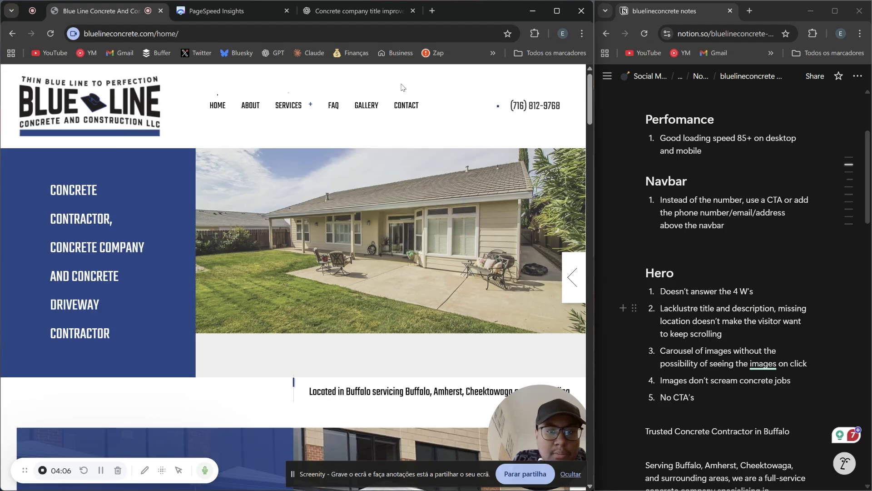
pyautogui.scroll(-5, 323, 163)
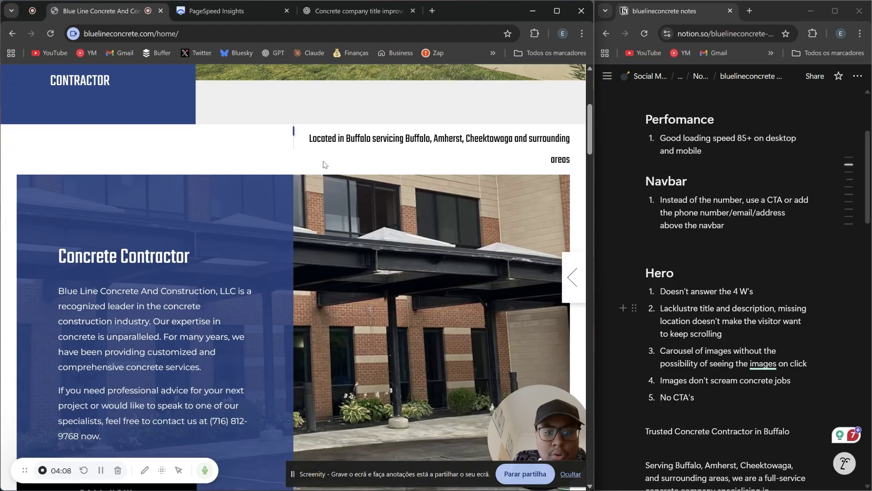
pyautogui.scroll(5, 323, 163)
pyautogui.scroll(1, 323, 163)
pyautogui.scroll(-3, 323, 162)
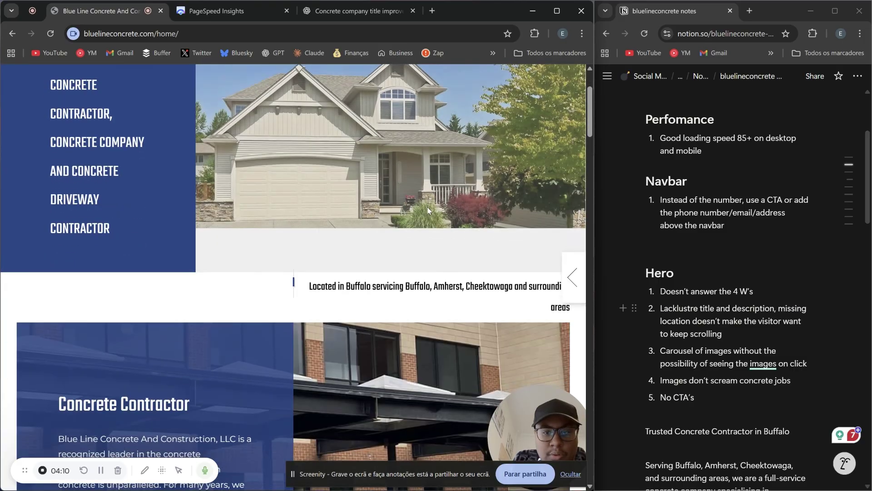
pyautogui.scroll(3, 499, 253)
pyautogui.scroll(-6, 470, 234)
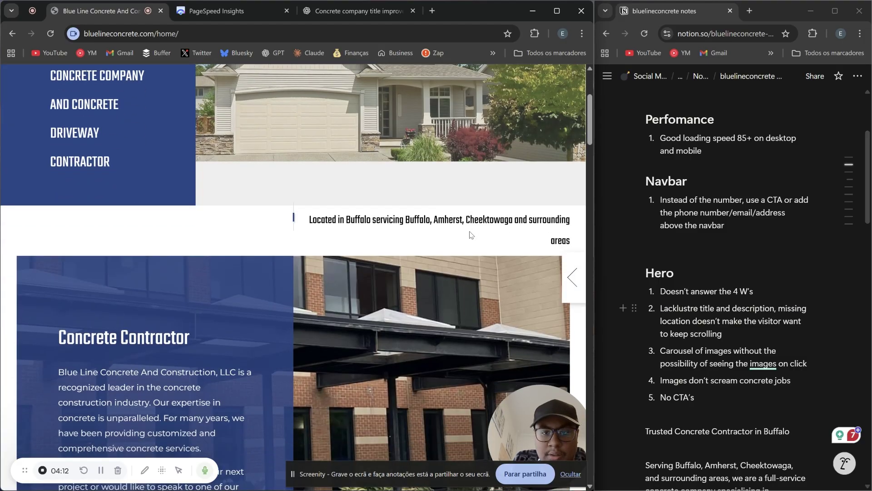
pyautogui.scroll(6, 470, 234)
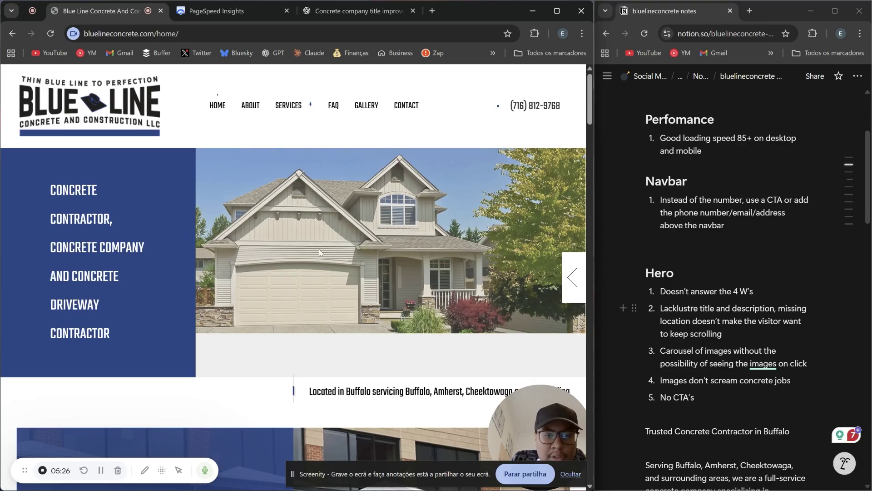
# Inspect the hero title and highlight the "Located in Buffalo" service-area line beneath the hero
pyautogui.moveTo(42, 184); pyautogui.dragTo(118, 315)
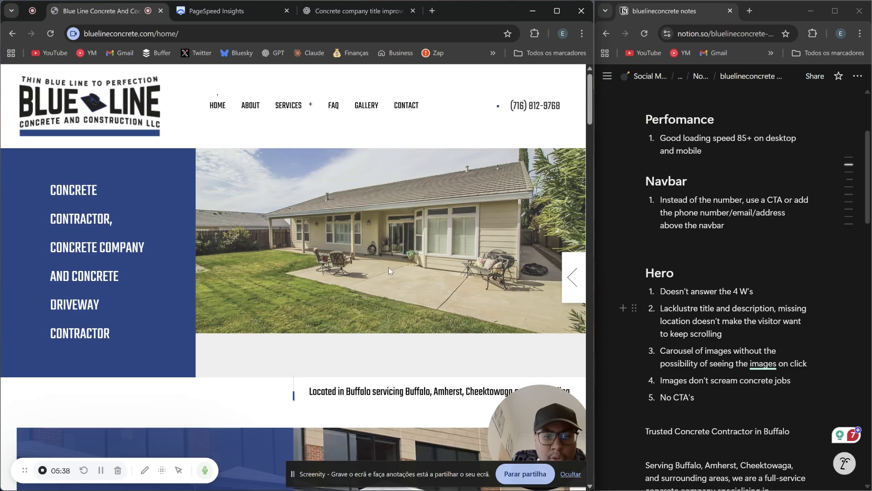
pyautogui.scroll(-1, 483, 336)
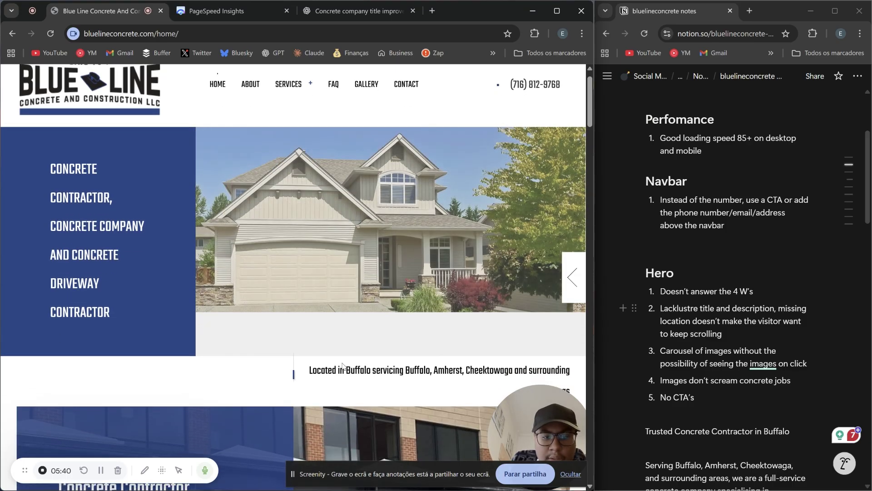
pyautogui.tripleClick(573, 370)
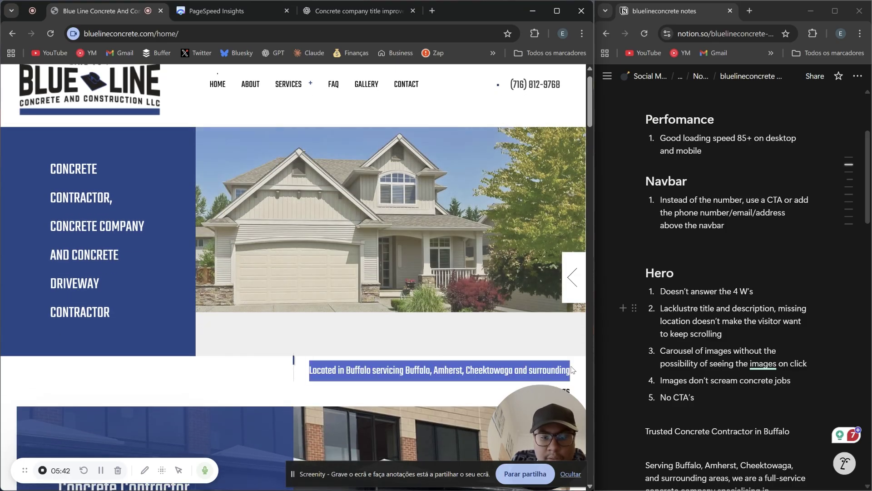
pyautogui.click(573, 370)
pyautogui.scroll(1, 301, 167)
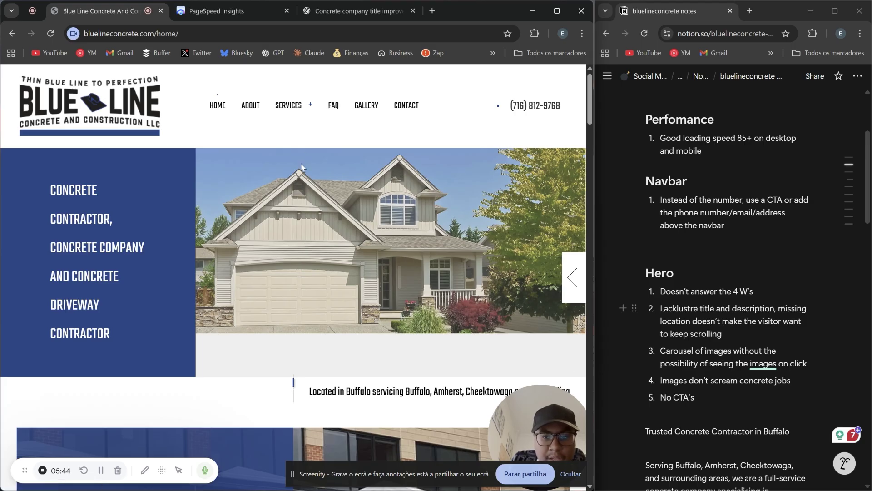
# Find the 4 W's list in the Hero section of the notes and highlight the question "Who are you"
pyautogui.scroll(-3, 679, 279)
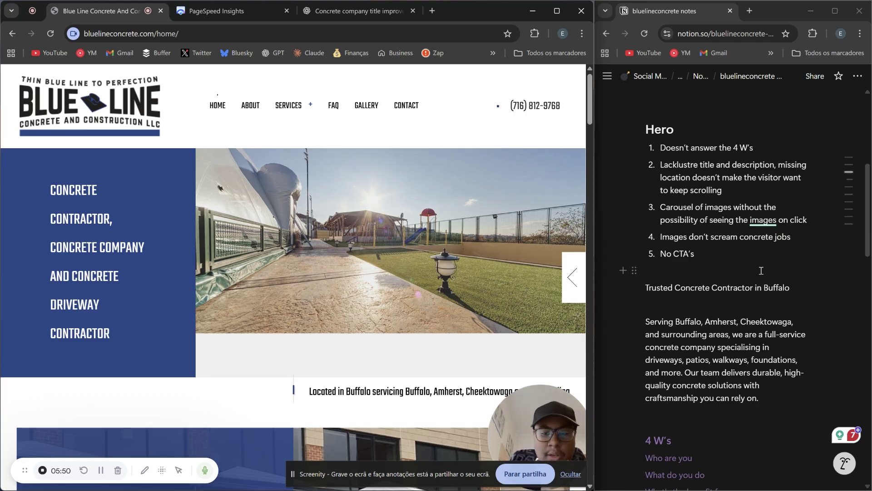
pyautogui.scroll(-3, 761, 270)
pyautogui.moveTo(693, 296); pyautogui.dragTo(647, 295)
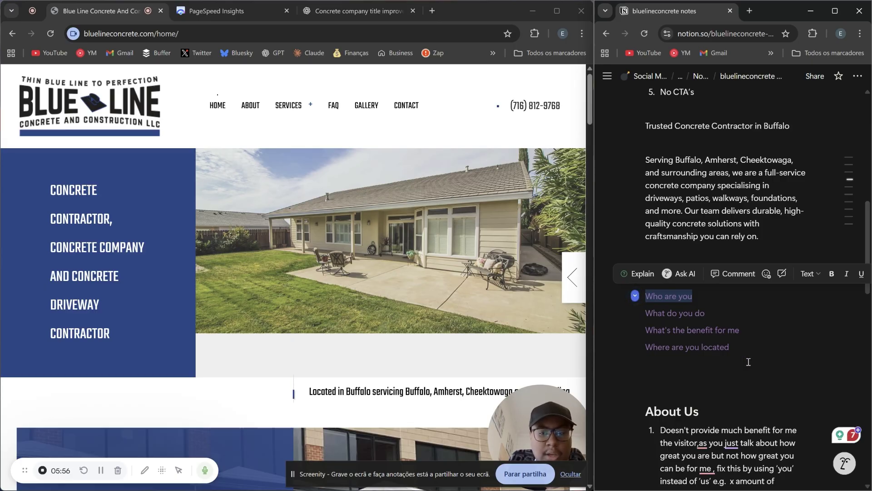
# Compare the hero headline with the 4 W's by highlighting its wording and the service-area line
pyautogui.click(93, 218)
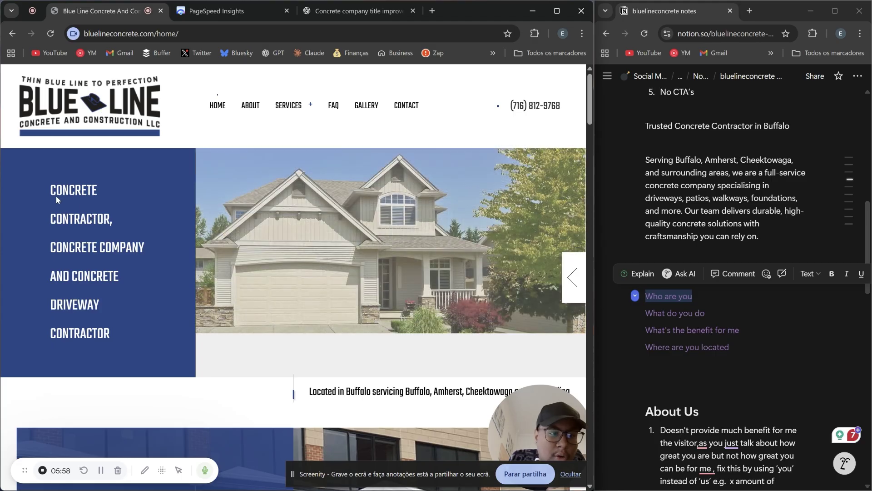
pyautogui.moveTo(47, 192); pyautogui.dragTo(106, 221)
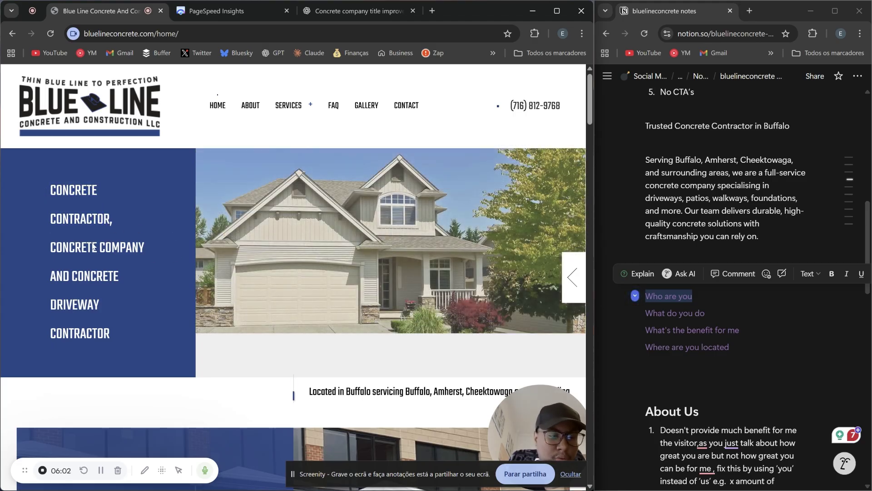
pyautogui.doubleClick(62, 247)
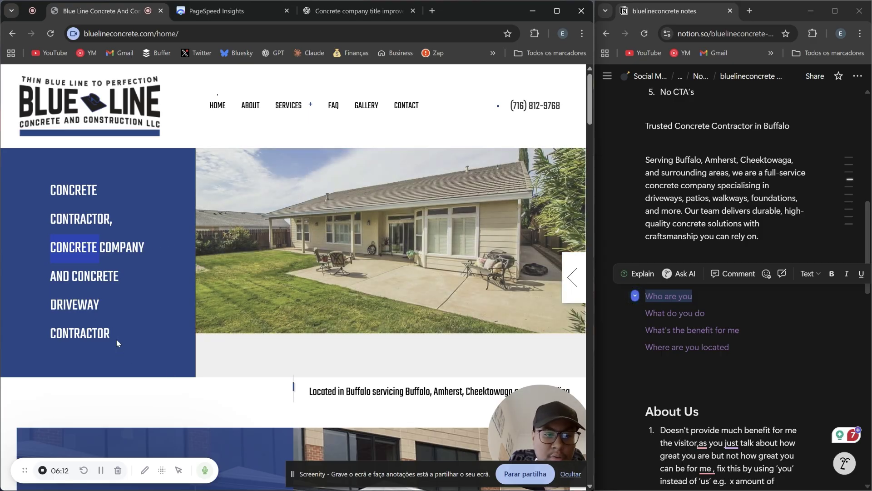
pyautogui.moveTo(116, 339); pyautogui.dragTo(51, 192)
pyautogui.click(165, 193)
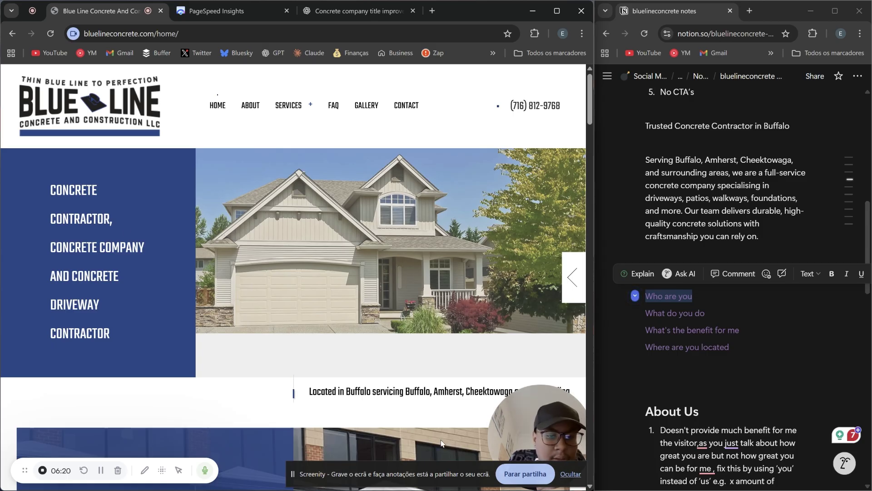
pyautogui.moveTo(308, 392); pyautogui.dragTo(571, 391)
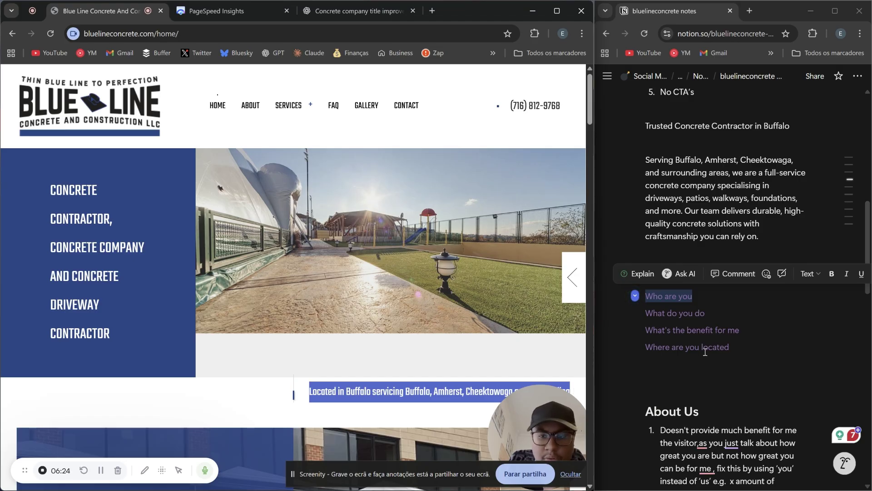
# Review the suggested hero title and description in the notes, highlighting "Trusted" in "Trusted Concrete Contractor in Buffalo"
pyautogui.scroll(-6, 706, 353)
pyautogui.scroll(10, 706, 353)
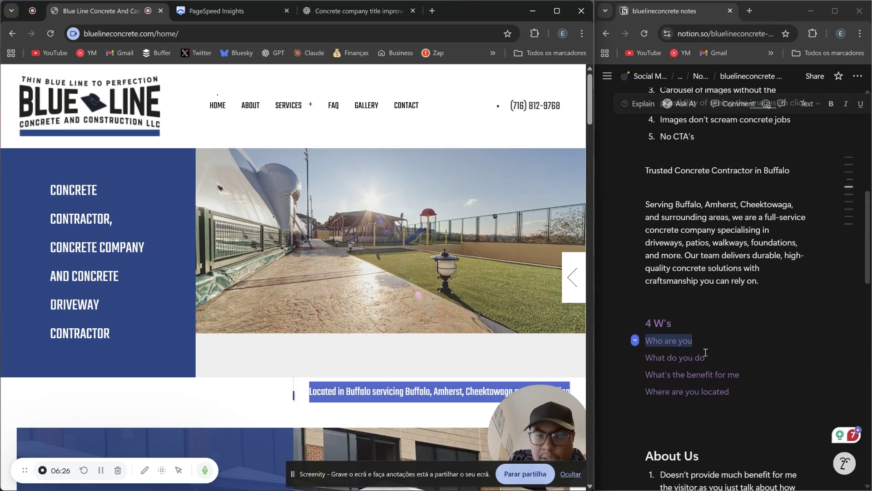
pyautogui.click(700, 270)
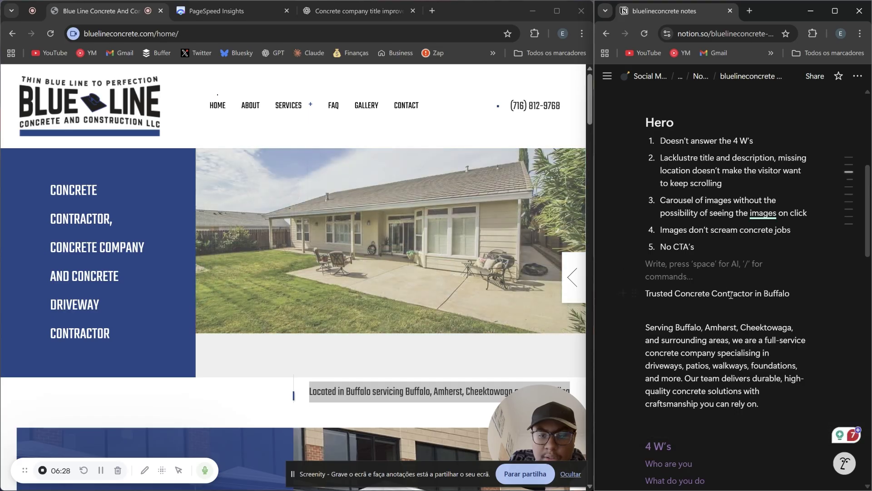
pyautogui.scroll(-3, 786, 312)
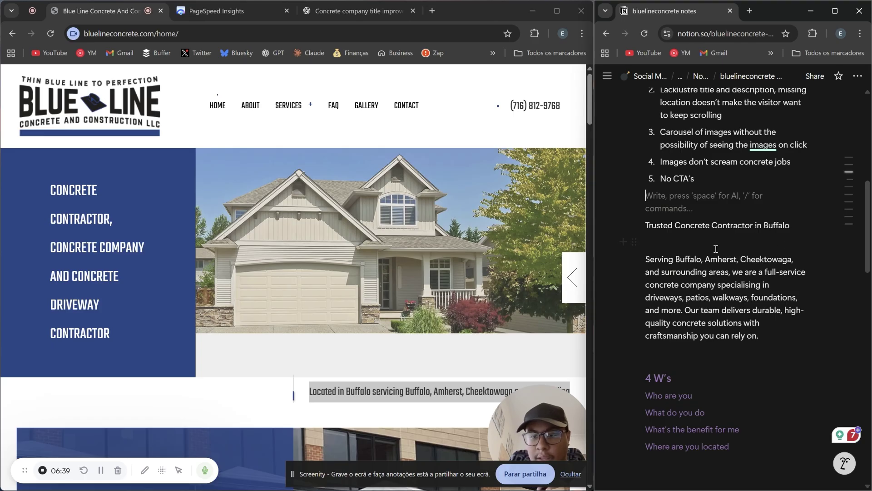
pyautogui.click(664, 223)
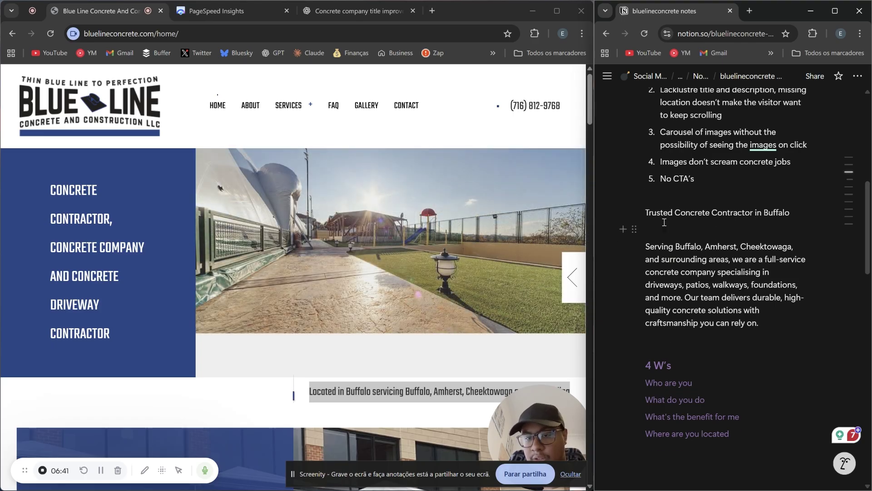
pyautogui.click(664, 222)
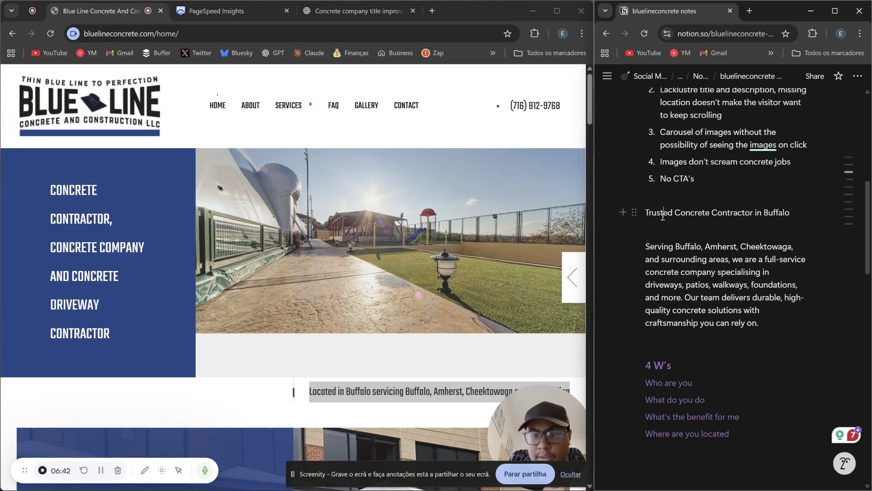
pyautogui.doubleClick(662, 213)
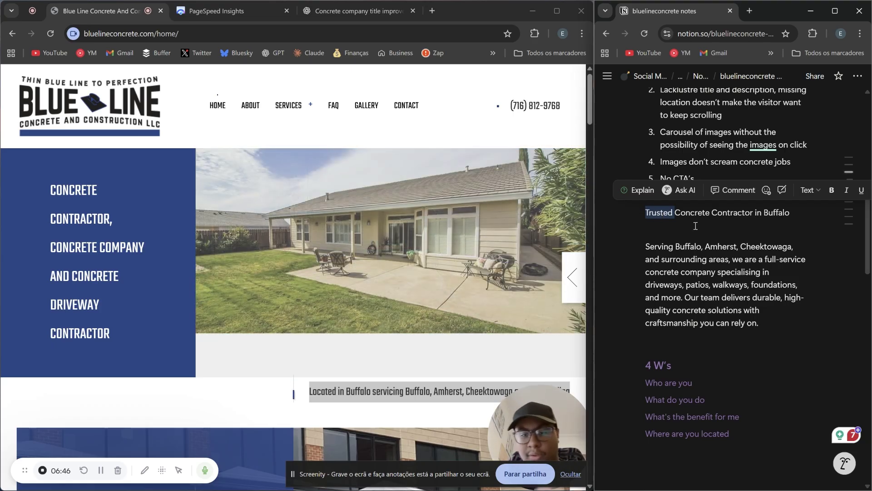
# Compare the Hero notes about the title, image carousel and missing CTAs with the website's hero section
pyautogui.click(662, 245)
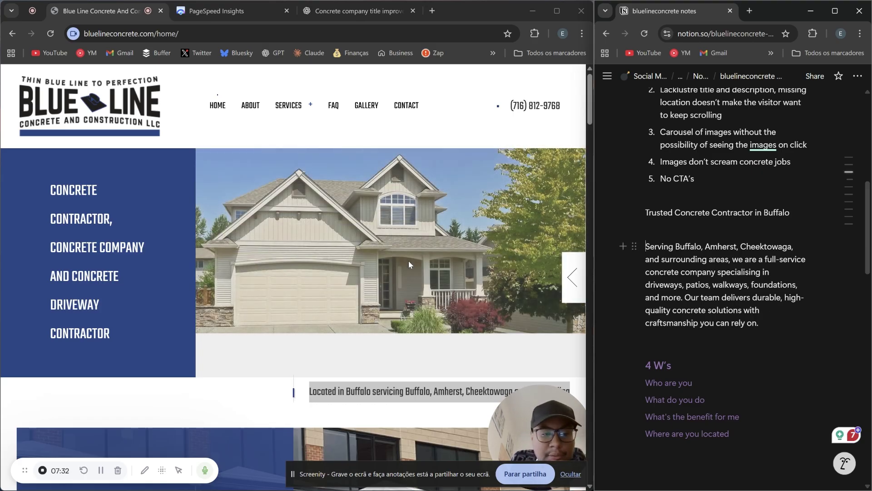
pyautogui.click(296, 359)
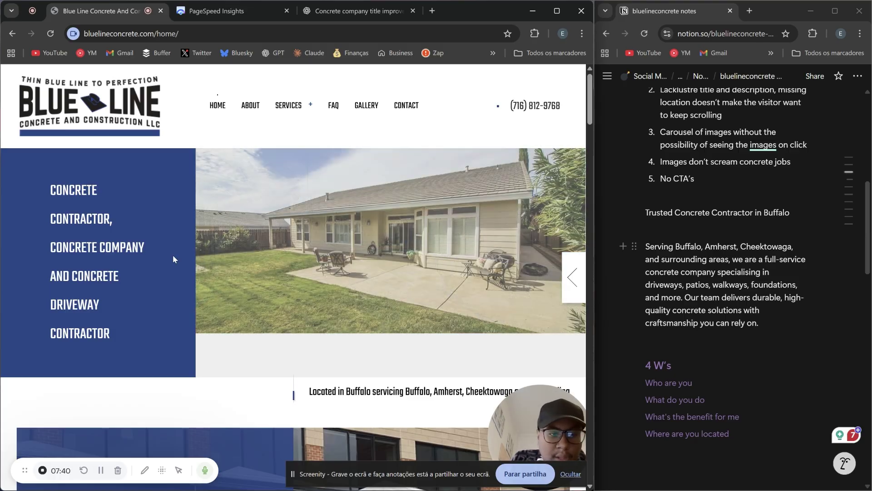
pyautogui.scroll(5, 733, 258)
pyautogui.scroll(-2, 732, 257)
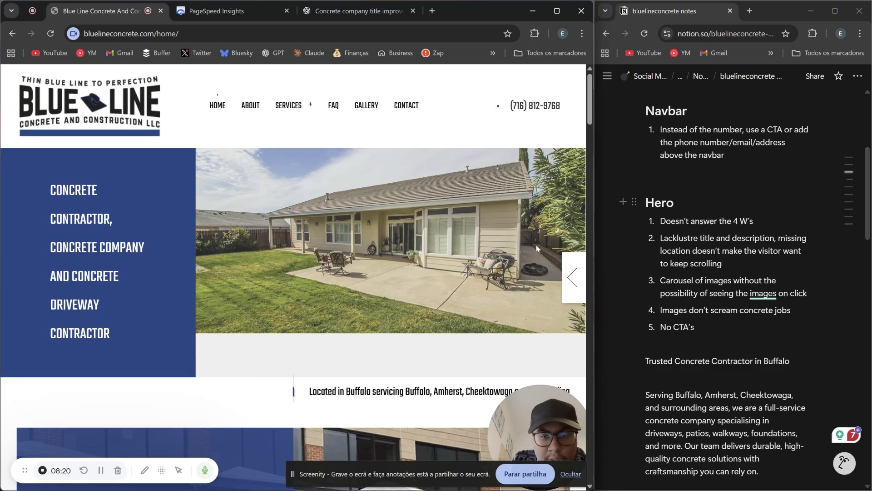
pyautogui.scroll(-2, 219, 370)
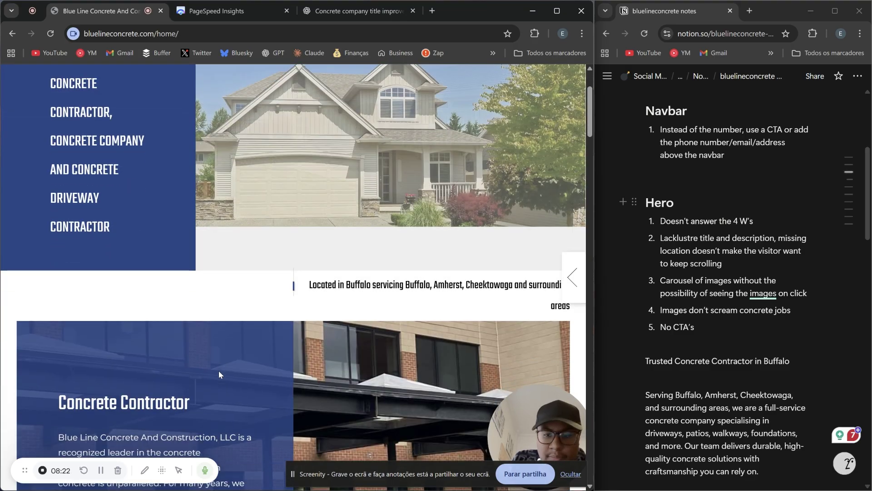
pyautogui.scroll(2, 258, 329)
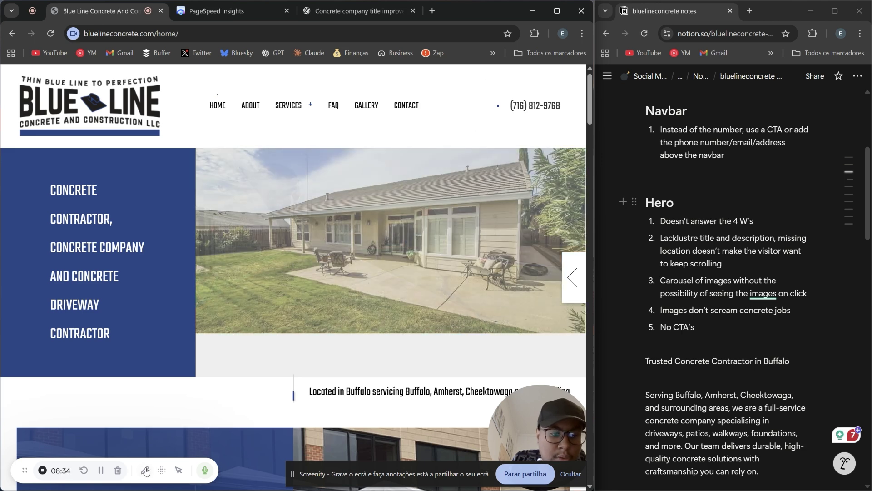
# Sketch two freehand button outlines beneath the hero headline, shading the second one, and clear the annotations
pyautogui.click(144, 470)
pyautogui.moveTo(62, 353)
pyautogui.mouseDown()
pyautogui.moveTo(121, 356)
pyautogui.moveTo(117, 374)
pyautogui.moveTo(62, 371)
pyautogui.moveTo(63, 357)
pyautogui.mouseUp()
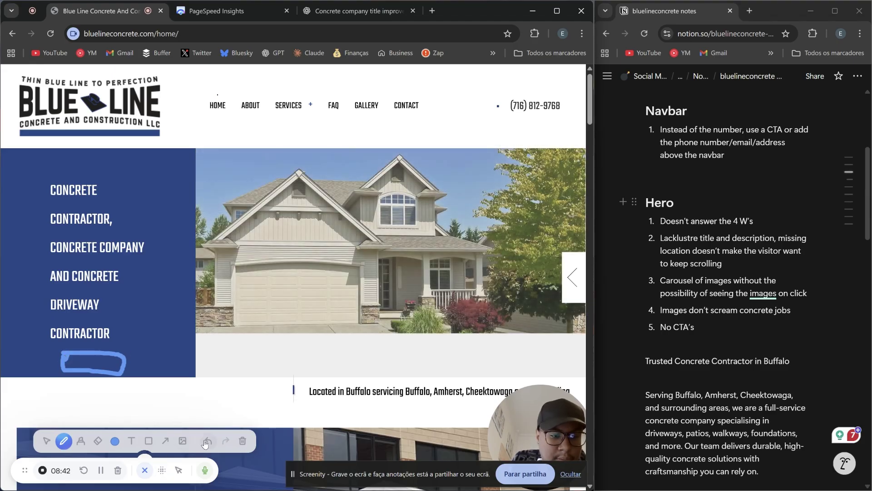
pyautogui.moveTo(140, 349)
pyautogui.mouseDown()
pyautogui.moveTo(248, 386)
pyautogui.moveTo(159, 392)
pyautogui.moveTo(136, 369)
pyautogui.moveTo(139, 348)
pyautogui.moveTo(146, 385)
pyautogui.moveTo(205, 359)
pyautogui.moveTo(227, 386)
pyautogui.moveTo(247, 368)
pyautogui.moveTo(164, 381)
pyautogui.moveTo(138, 365)
pyautogui.mouseUp()
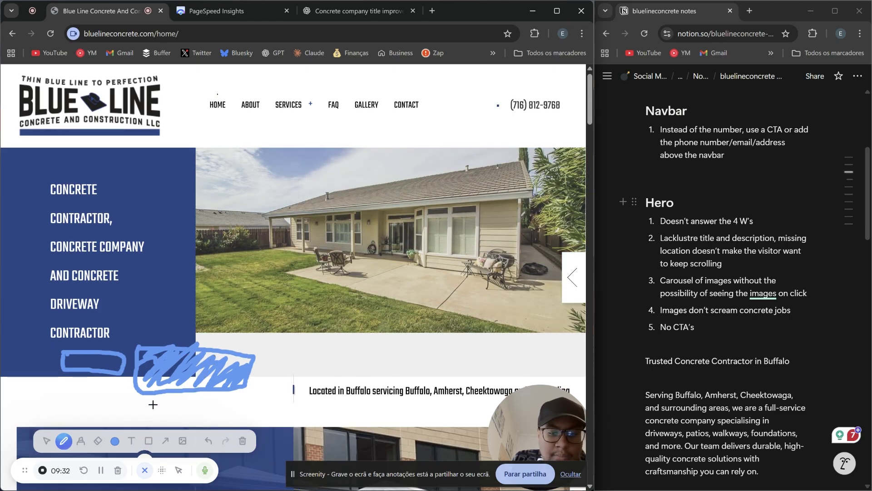
pyautogui.click(242, 444)
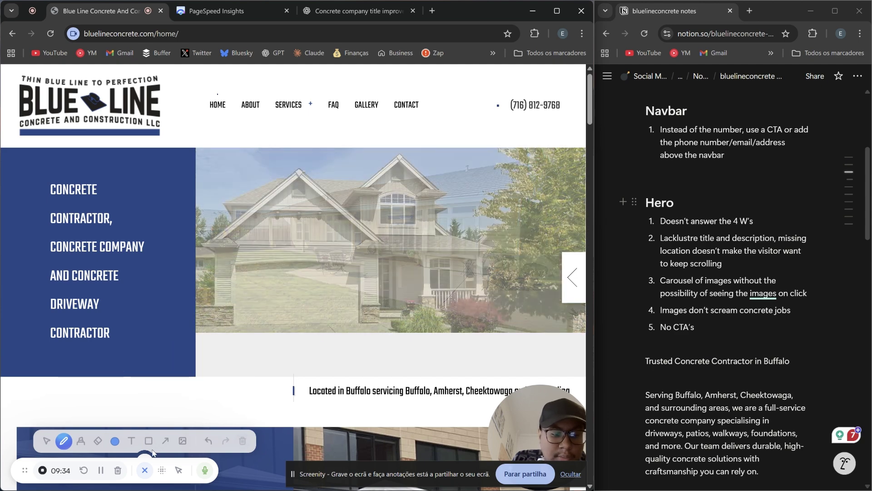
pyautogui.press('Escape')
# Find the About Us notes and survey the homepage from the "Concrete Contractor" block to Testimonials and back
pyautogui.scroll(-4, 316, 397)
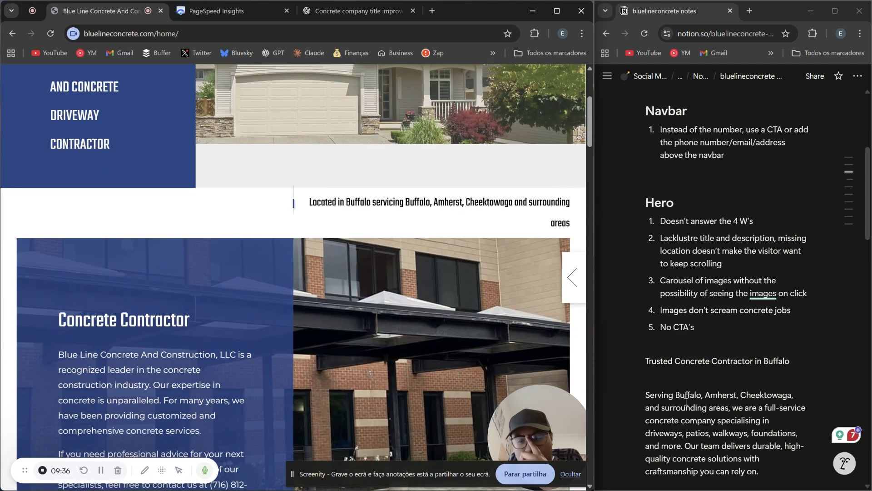
pyautogui.scroll(-7, 698, 404)
pyautogui.scroll(-4, 699, 404)
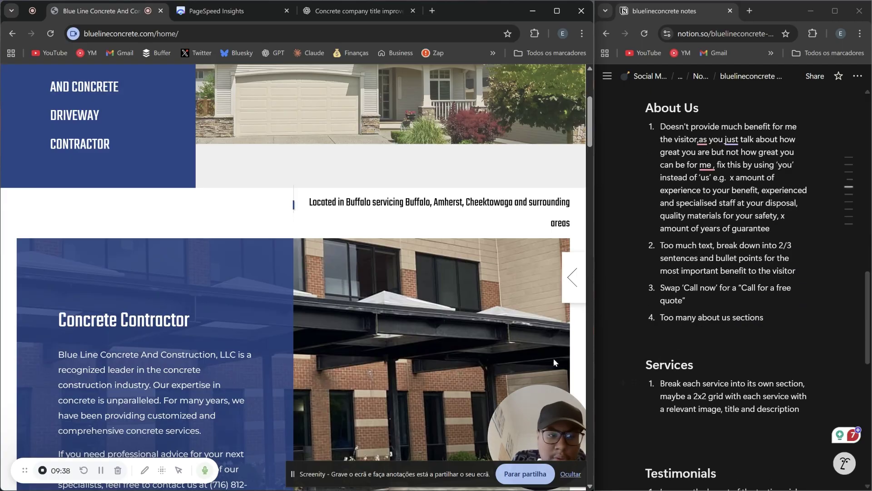
pyautogui.scroll(-3, 288, 301)
pyautogui.scroll(-20, 288, 301)
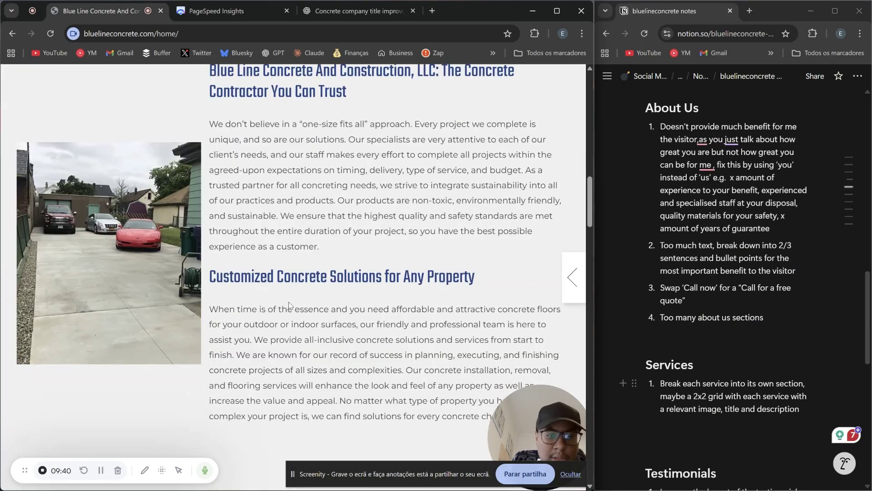
pyautogui.scroll(-18, 289, 304)
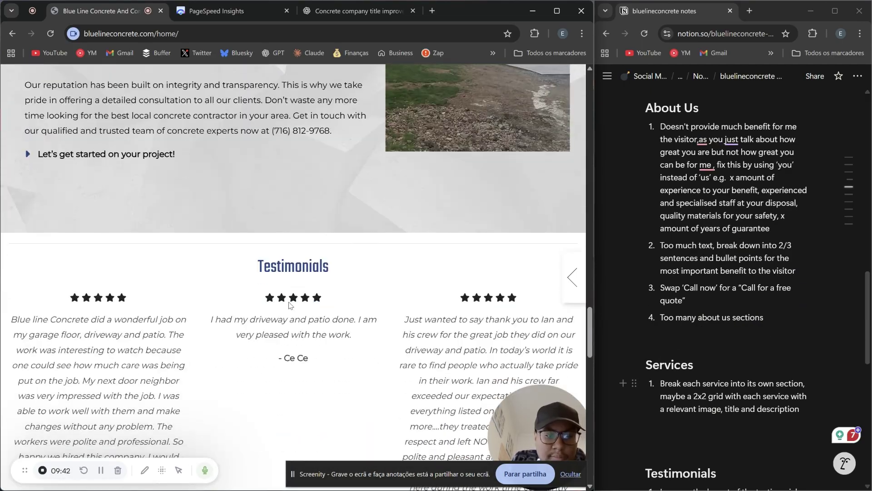
pyautogui.scroll(7, 289, 305)
pyautogui.scroll(20, 289, 304)
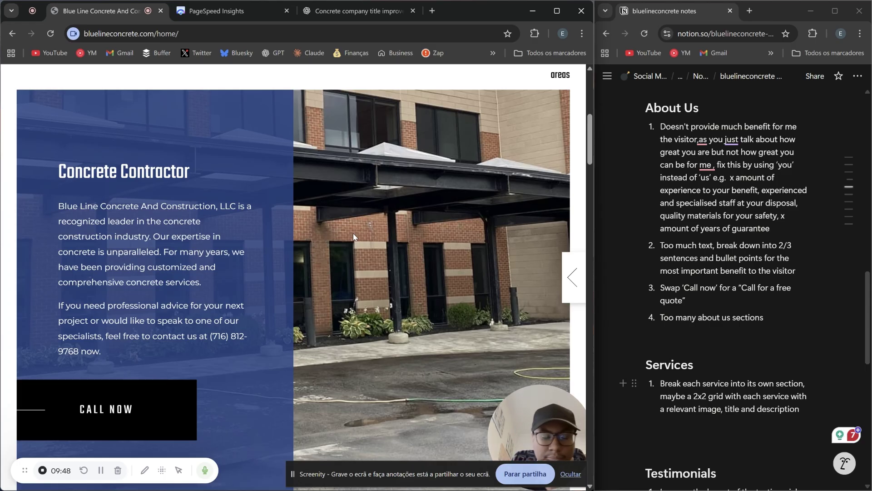
pyautogui.scroll(-1, 174, 249)
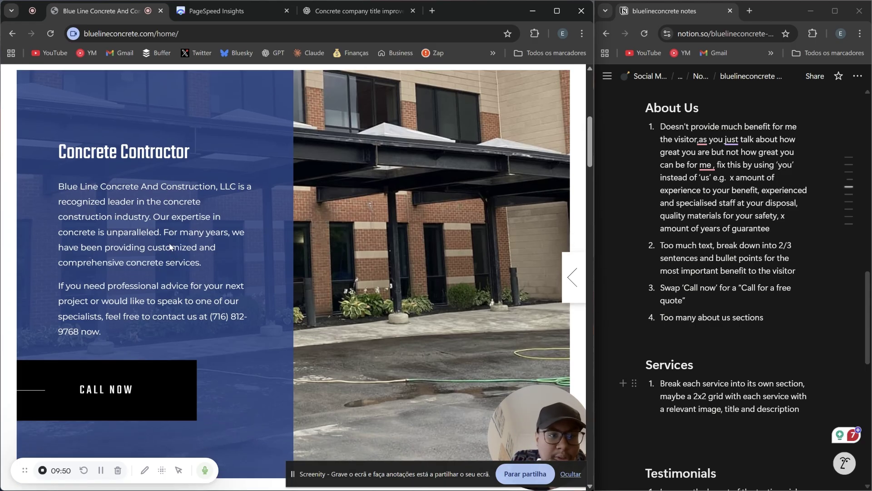
# Examine the "Concrete Contractor" block by highlighting its heading and the opening lines of its description
pyautogui.moveTo(60, 149); pyautogui.dragTo(181, 155)
pyautogui.click(203, 157)
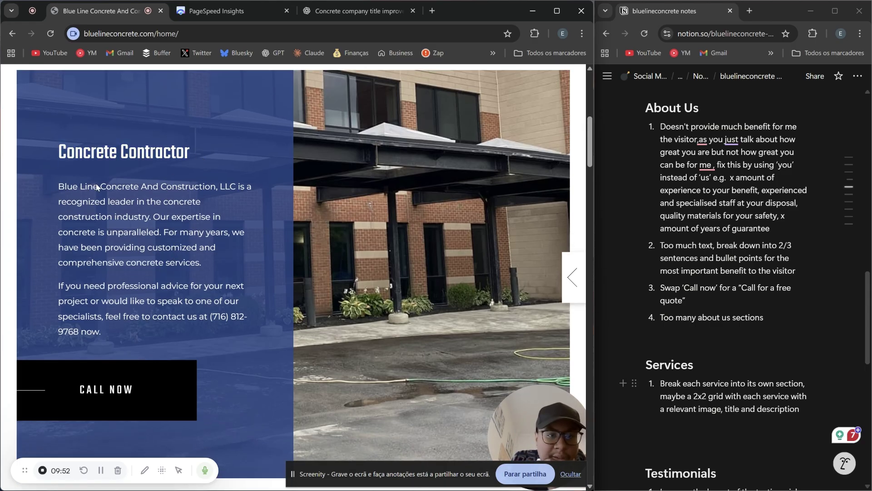
pyautogui.moveTo(54, 187); pyautogui.dragTo(227, 223)
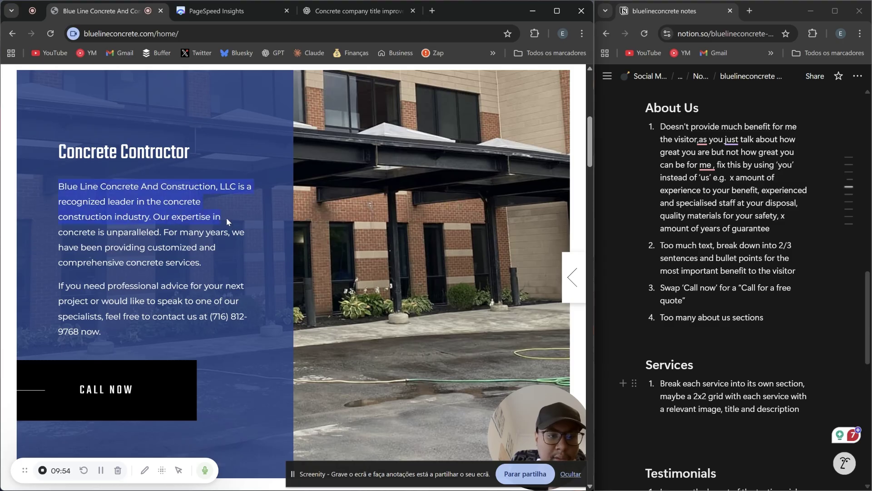
pyautogui.click(226, 219)
pyautogui.moveTo(61, 185); pyautogui.dragTo(225, 213)
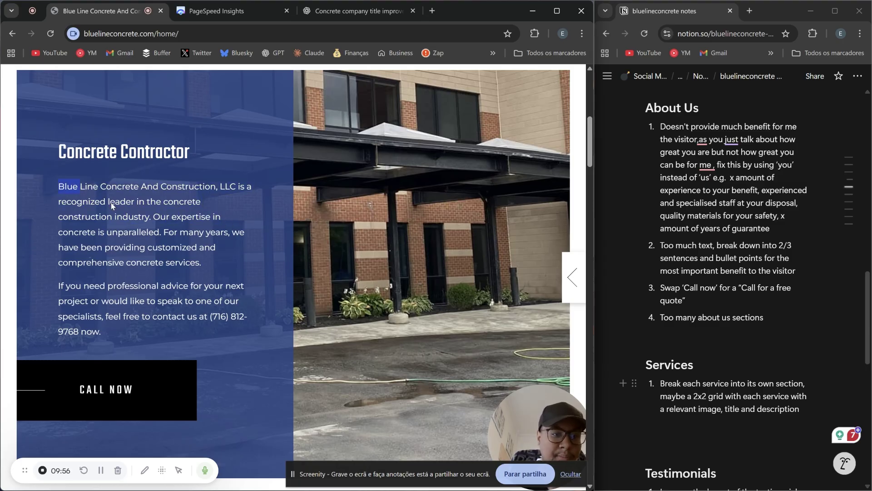
pyautogui.click(225, 213)
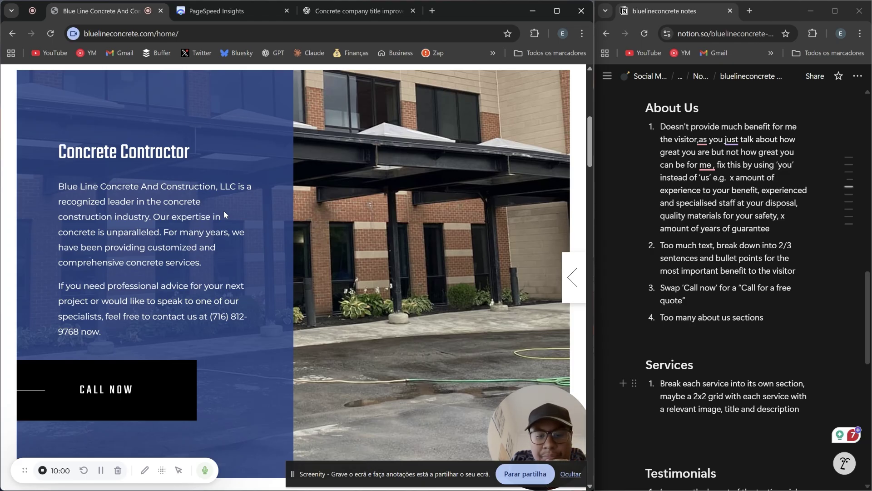
pyautogui.moveTo(49, 184); pyautogui.dragTo(227, 220)
pyautogui.click(227, 220)
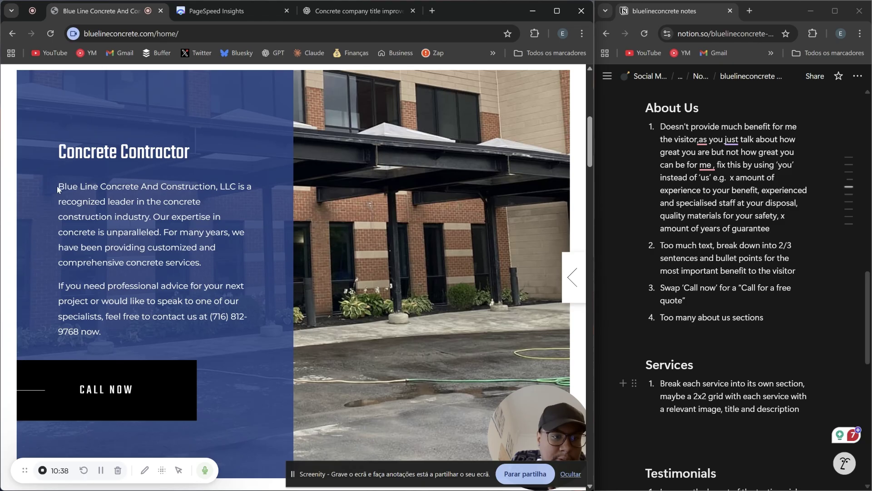
# Contrast the first three lines of the "Concrete Contractor" description with its remaining text by highlighting each part
pyautogui.moveTo(58, 188); pyautogui.dragTo(232, 225)
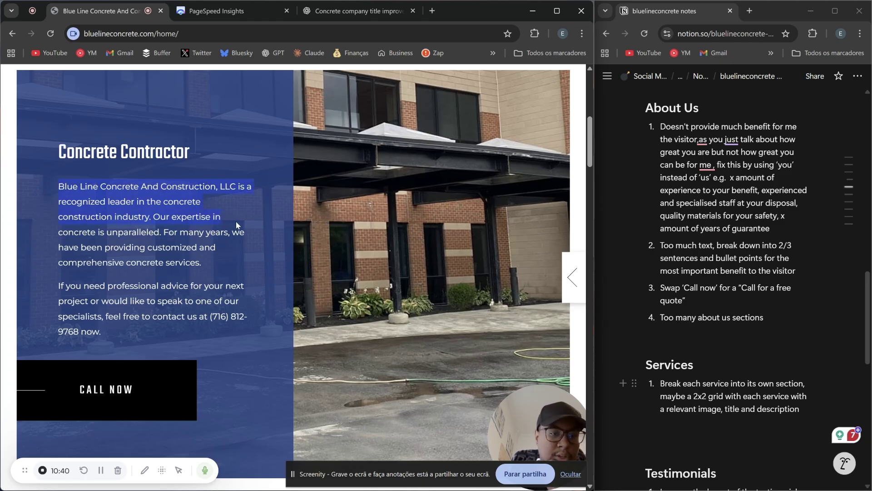
pyautogui.click(236, 222)
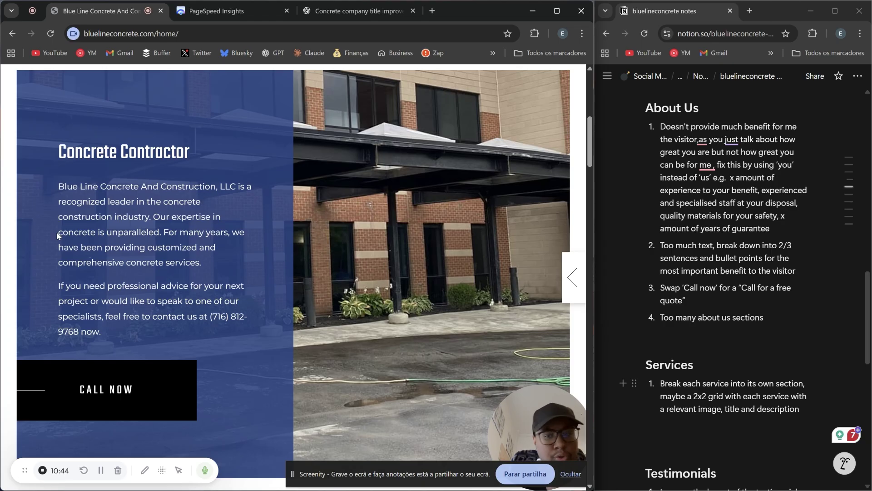
pyautogui.moveTo(56, 232); pyautogui.dragTo(143, 337)
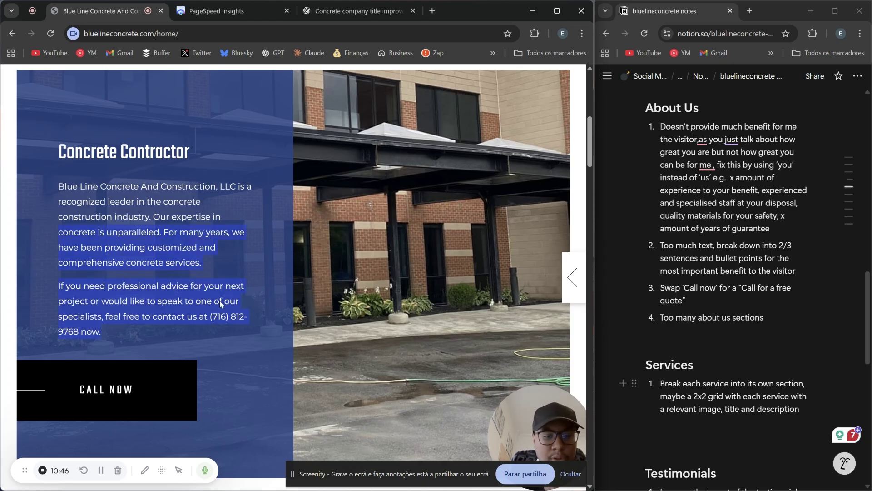
pyautogui.click(178, 260)
pyautogui.moveTo(212, 216); pyautogui.dragTo(46, 185)
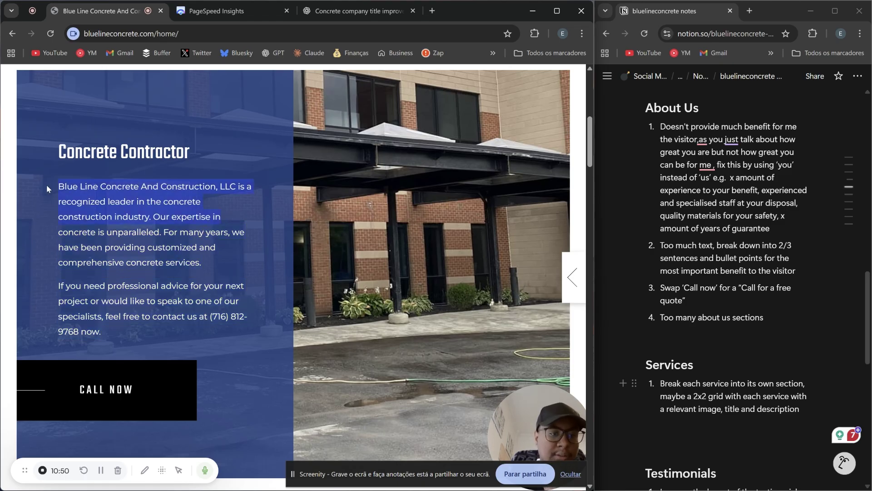
pyautogui.click(47, 186)
# Review the next about-us sections, highlighting "Customized Concrete Solutions for Any Property" and "A Wide Range of Concrete Construction Services"
pyautogui.scroll(-10, 165, 206)
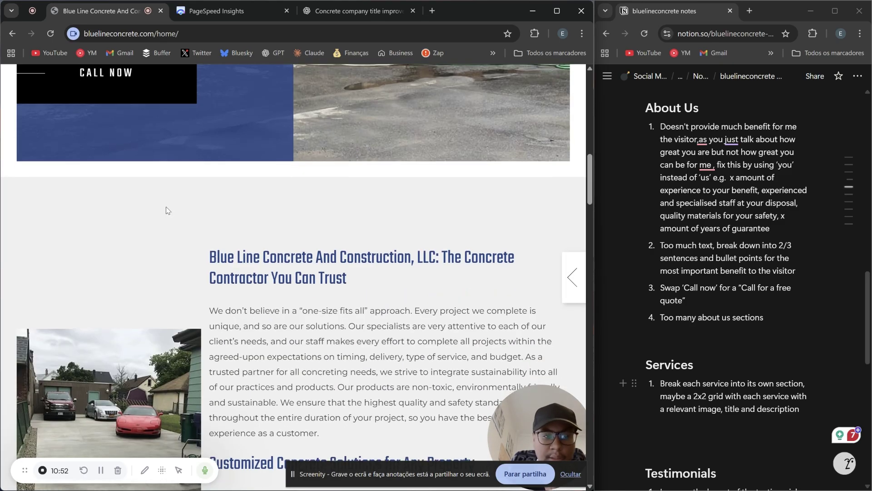
pyautogui.scroll(-1, 274, 260)
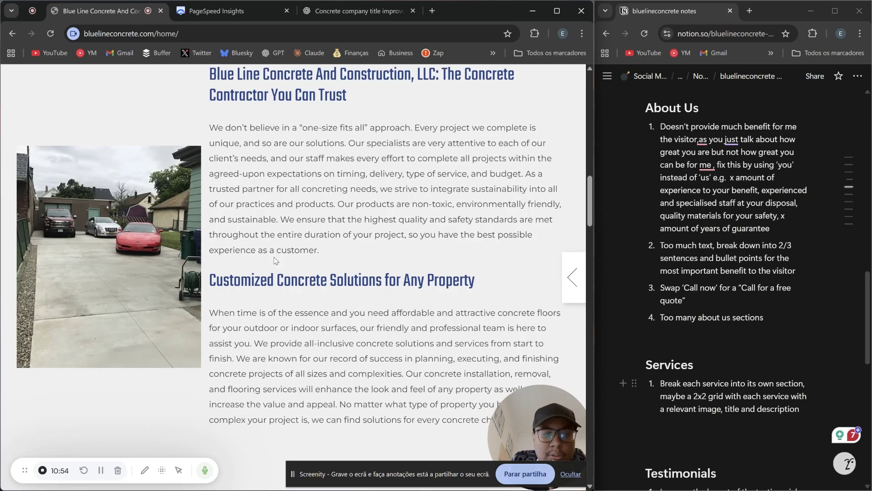
pyautogui.scroll(-3, 274, 260)
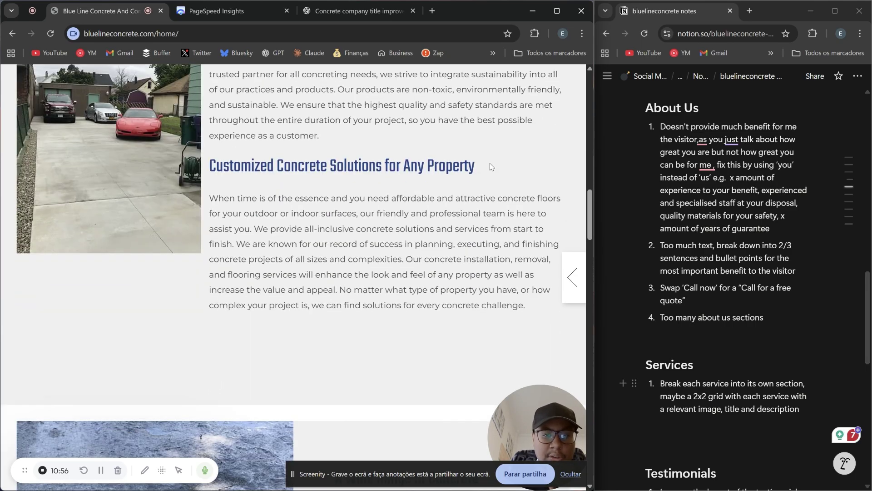
pyautogui.moveTo(209, 198); pyautogui.dragTo(208, 166)
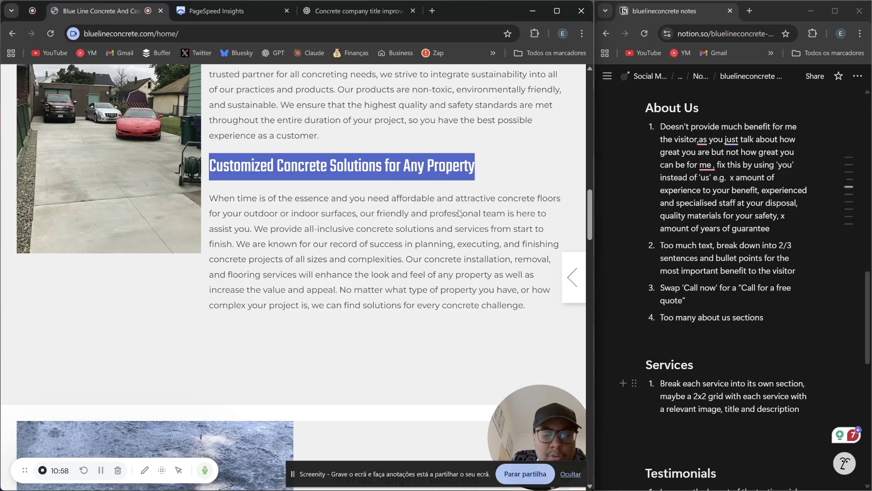
pyautogui.scroll(-8, 459, 213)
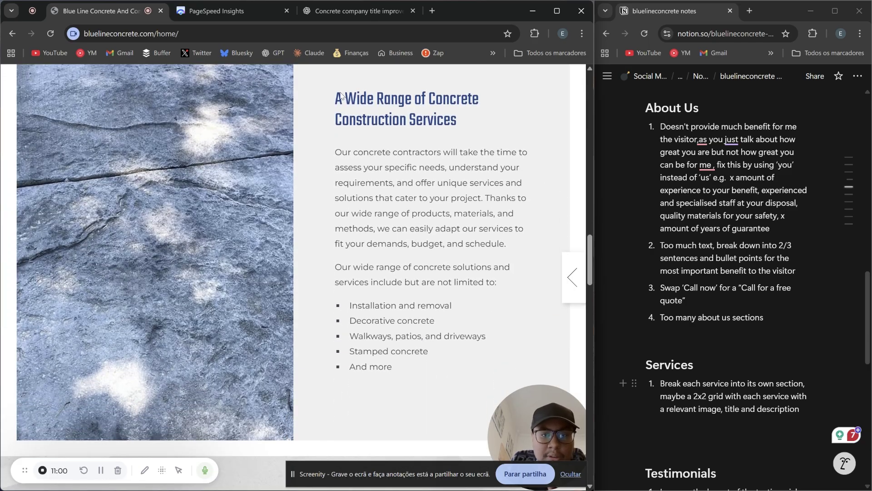
pyautogui.moveTo(340, 95); pyautogui.dragTo(462, 124)
pyautogui.click(462, 125)
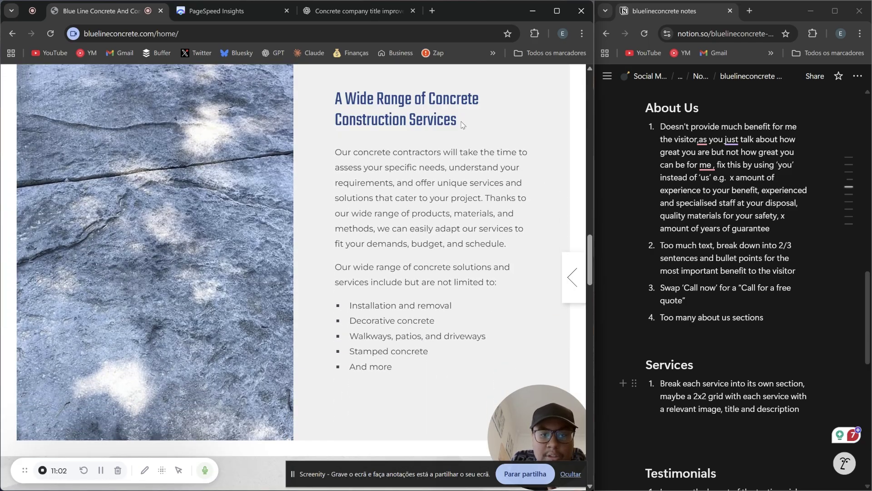
# Highlight the headings "Trained Concrete Contractors" and "Superior and Customized Concrete Results" above the testimonials
pyautogui.scroll(-6, 461, 123)
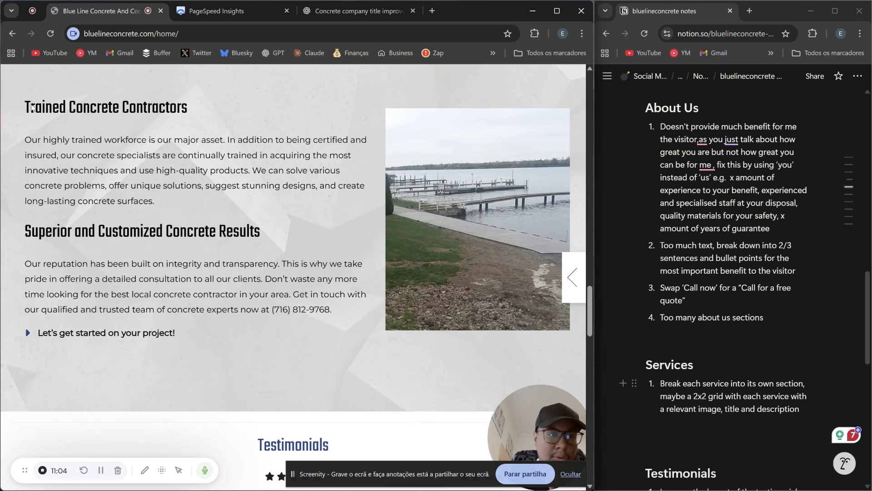
pyautogui.moveTo(26, 105); pyautogui.dragTo(207, 108)
pyautogui.click(211, 109)
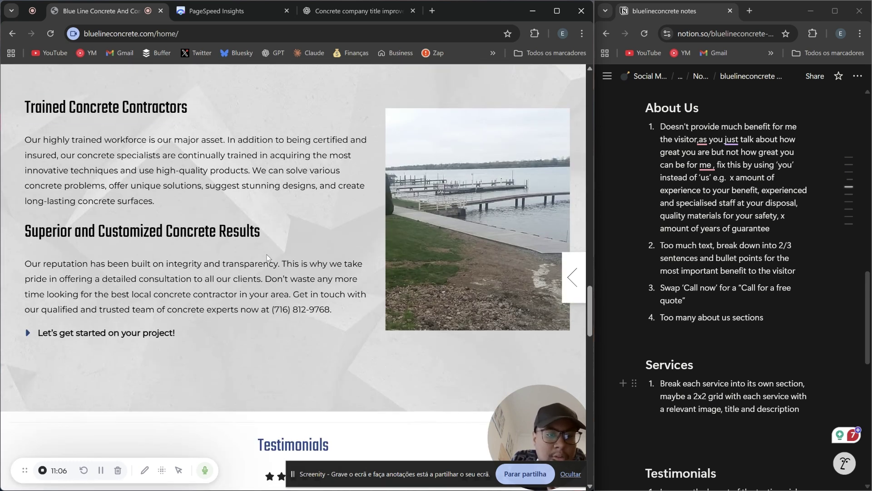
pyautogui.moveTo(264, 232); pyautogui.dragTo(18, 225)
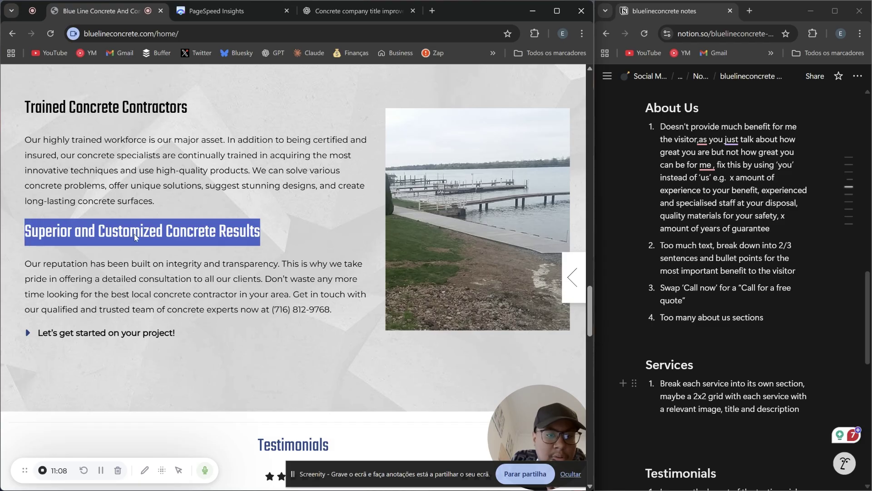
pyautogui.click(162, 241)
# Return to the "Concrete Contractor" block and inspect its text and "Call Now" button
pyautogui.scroll(10, 163, 243)
pyautogui.scroll(5, 163, 243)
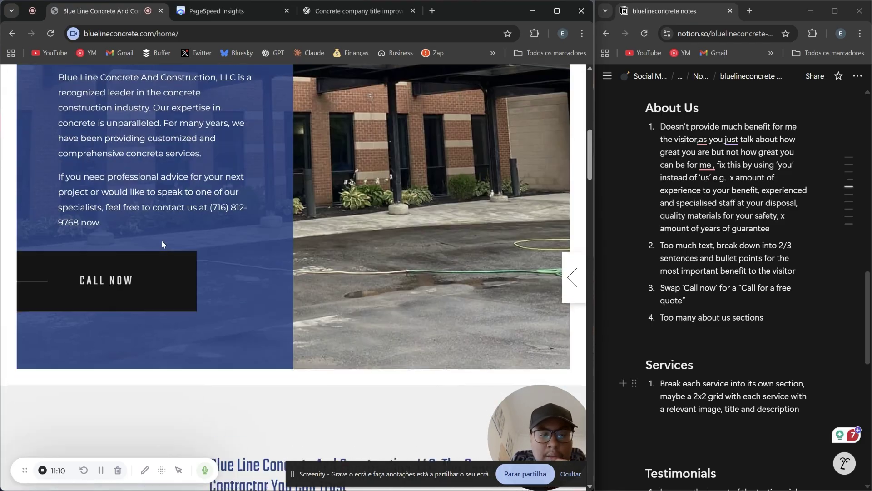
pyautogui.scroll(-2, 162, 200)
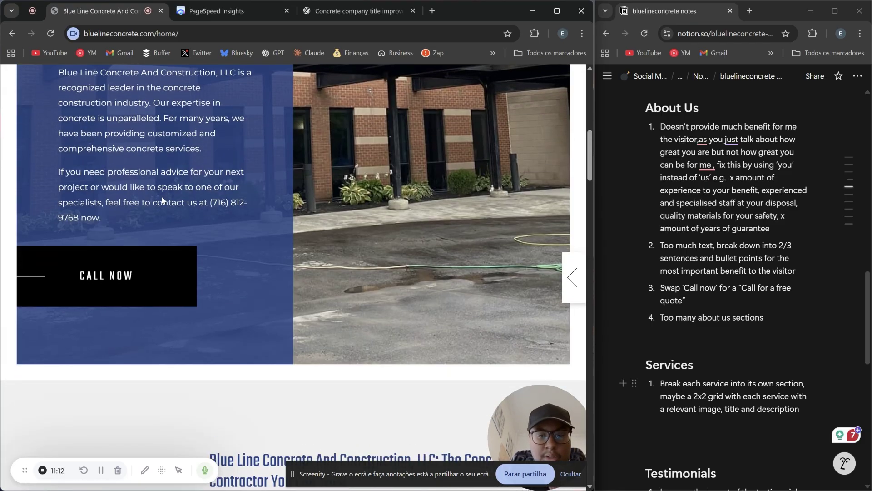
pyautogui.scroll(2, 163, 200)
pyautogui.scroll(2, 354, 210)
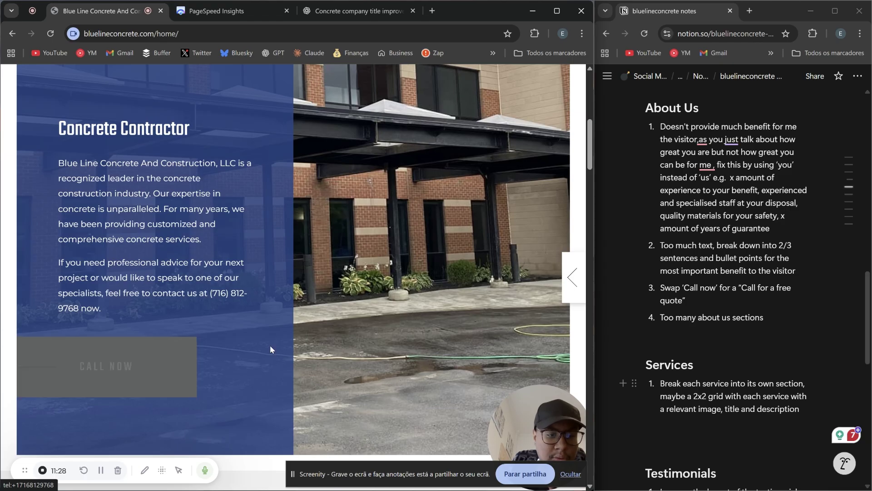
# Draw two boxes beside the "Call Now" button, shading the larger and marking the smaller with a "B" and an arrow, and clear the drawing
pyautogui.click(145, 470)
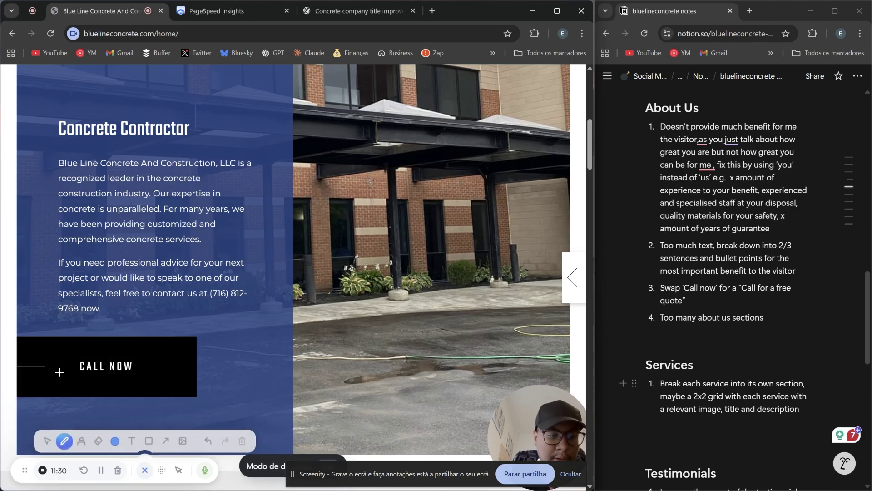
pyautogui.moveTo(331, 328)
pyautogui.mouseDown()
pyautogui.moveTo(438, 413)
pyautogui.moveTo(262, 388)
pyautogui.moveTo(356, 317)
pyautogui.mouseUp()
pyautogui.moveTo(200, 339)
pyautogui.mouseDown()
pyautogui.moveTo(207, 393)
pyautogui.moveTo(253, 361)
pyautogui.moveTo(205, 386)
pyautogui.mouseUp()
pyautogui.moveTo(319, 336)
pyautogui.mouseDown()
pyautogui.moveTo(287, 359)
pyautogui.moveTo(314, 383)
pyautogui.moveTo(427, 398)
pyautogui.mouseUp()
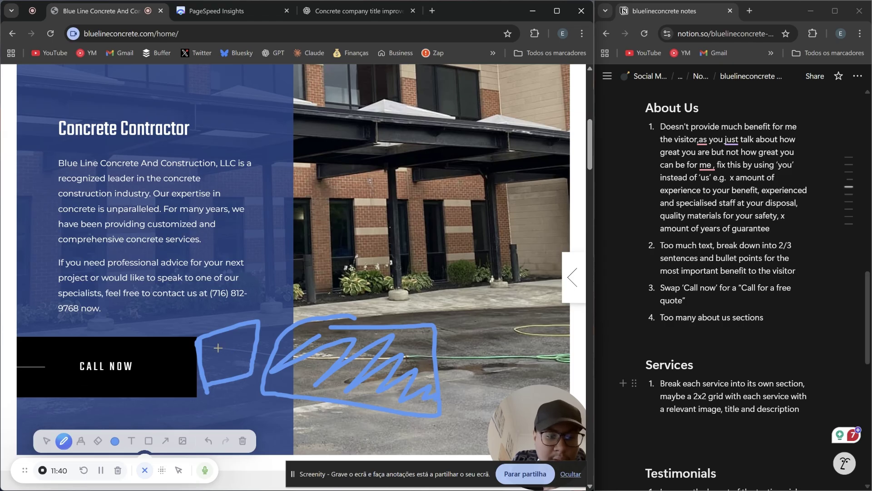
pyautogui.moveTo(218, 348)
pyautogui.mouseDown()
pyautogui.moveTo(207, 351)
pyautogui.moveTo(209, 339)
pyautogui.moveTo(219, 352)
pyautogui.moveTo(213, 364)
pyautogui.moveTo(244, 344)
pyautogui.moveTo(253, 349)
pyautogui.moveTo(247, 359)
pyautogui.mouseUp()
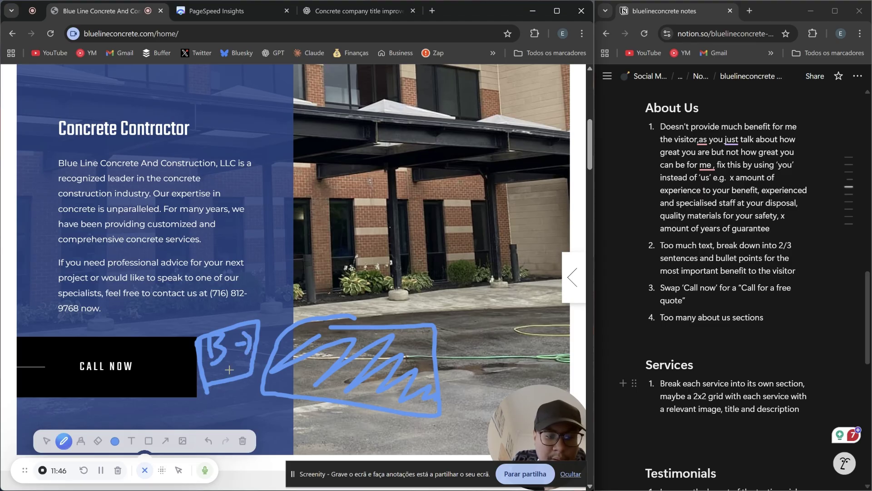
pyautogui.click(243, 442)
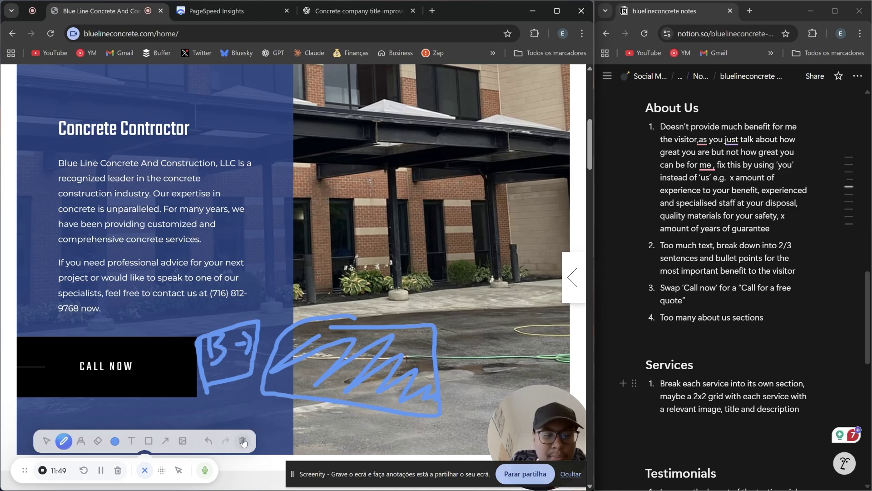
pyautogui.click(144, 471)
# Find the "A Wide Range of Concrete Construction Services" section and highlight its heading and text for review
pyautogui.scroll(-2, 297, 406)
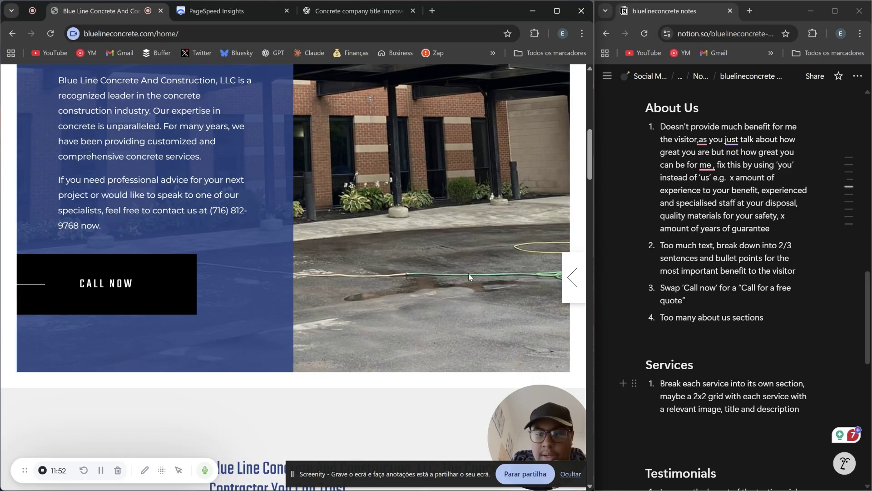
pyautogui.scroll(-10, 340, 341)
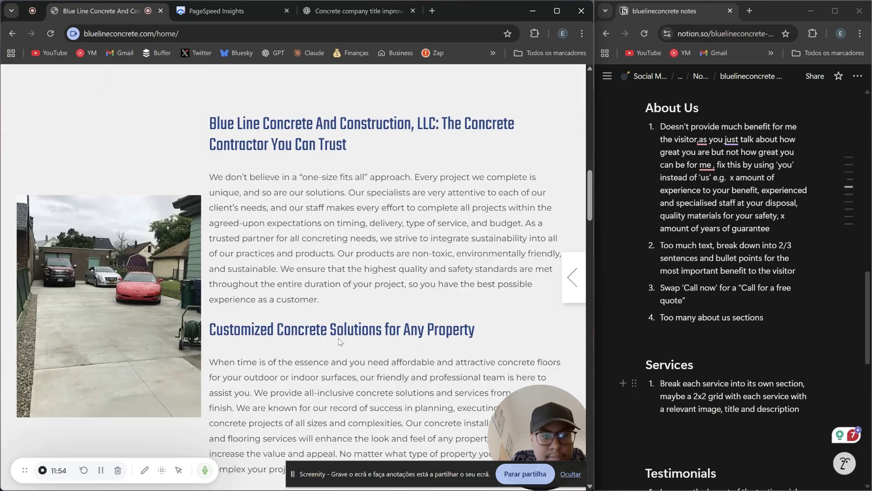
pyautogui.scroll(-11, 340, 342)
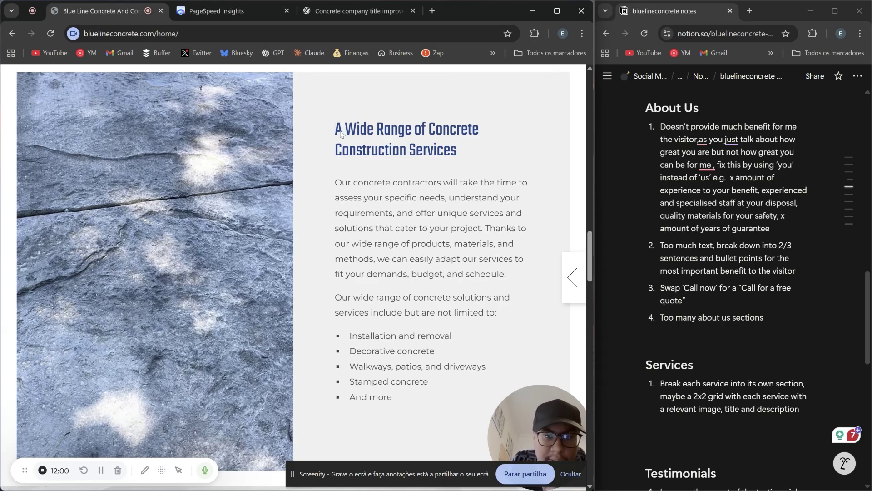
pyautogui.moveTo(332, 130); pyautogui.dragTo(414, 398)
pyautogui.click(414, 398)
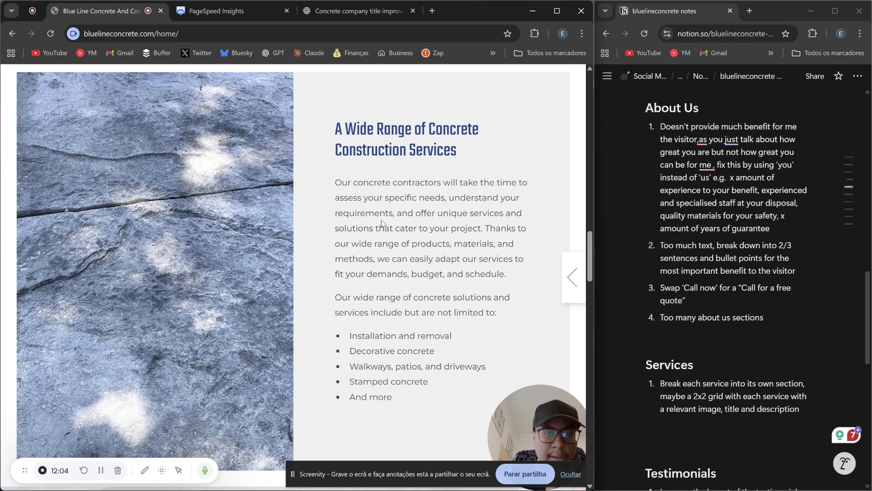
pyautogui.moveTo(331, 132); pyautogui.dragTo(404, 135)
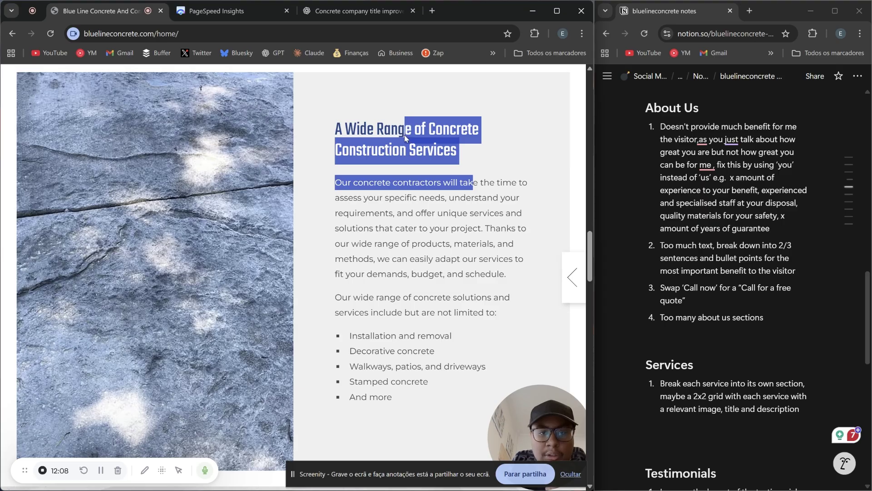
pyautogui.click(404, 135)
pyautogui.moveTo(333, 126)
pyautogui.mouseDown()
pyautogui.moveTo(471, 155)
pyautogui.moveTo(338, 129)
pyautogui.mouseUp()
pyautogui.click(470, 154)
pyautogui.click(336, 132)
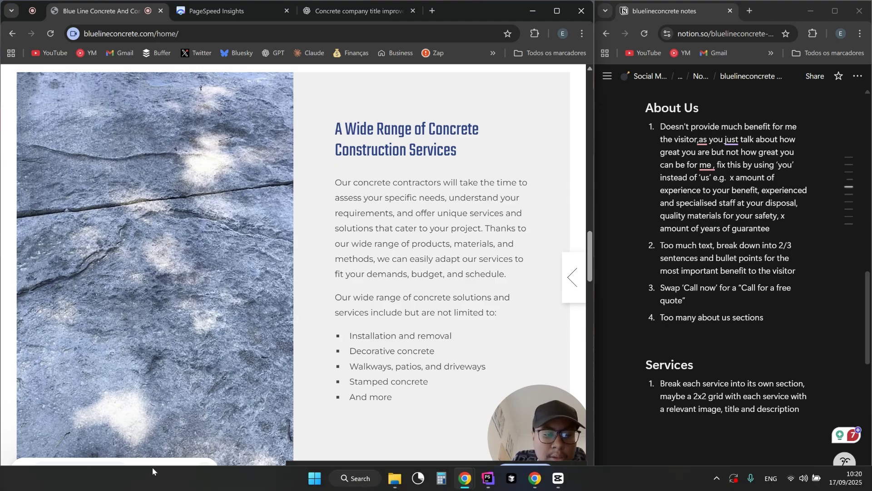
# Outline four boxes in a 2x2 grid over the "A Wide Range of Concrete Construction Services" section
pyautogui.click(144, 469)
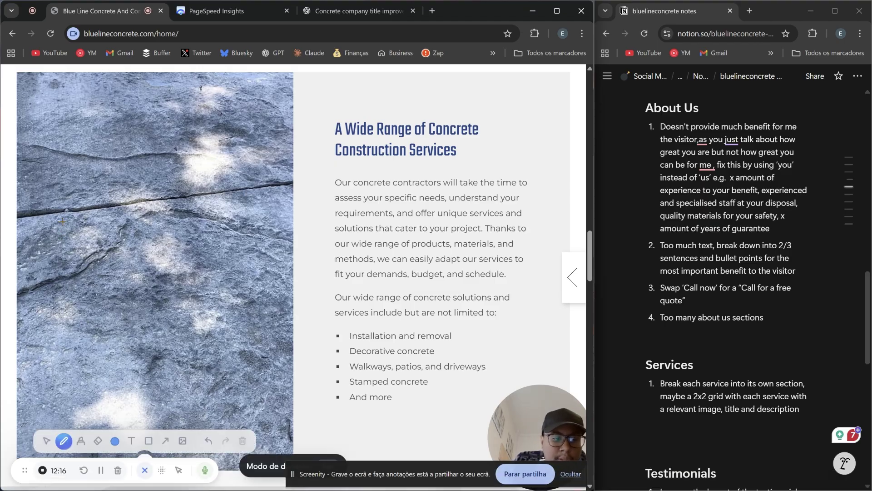
pyautogui.moveTo(62, 222)
pyautogui.mouseDown()
pyautogui.moveTo(274, 307)
pyautogui.moveTo(75, 273)
pyautogui.mouseUp()
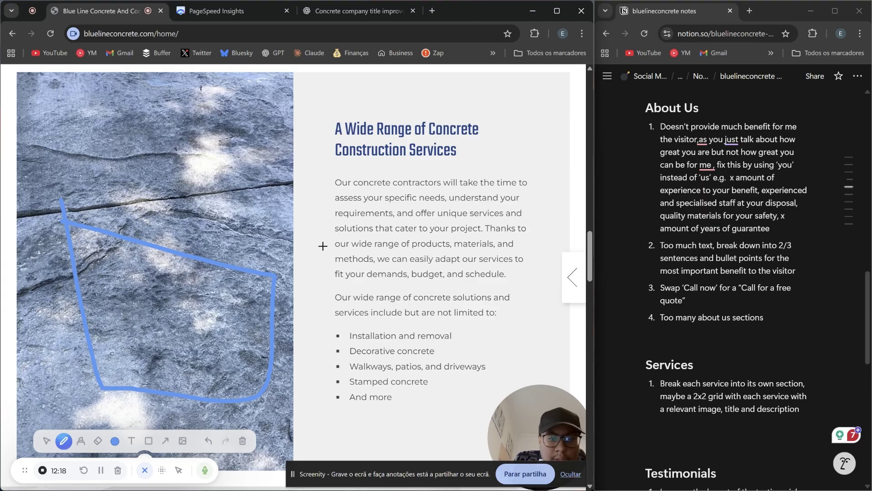
pyautogui.moveTo(323, 246)
pyautogui.mouseDown()
pyautogui.moveTo(536, 251)
pyautogui.moveTo(453, 387)
pyautogui.moveTo(314, 377)
pyautogui.moveTo(321, 259)
pyautogui.mouseUp()
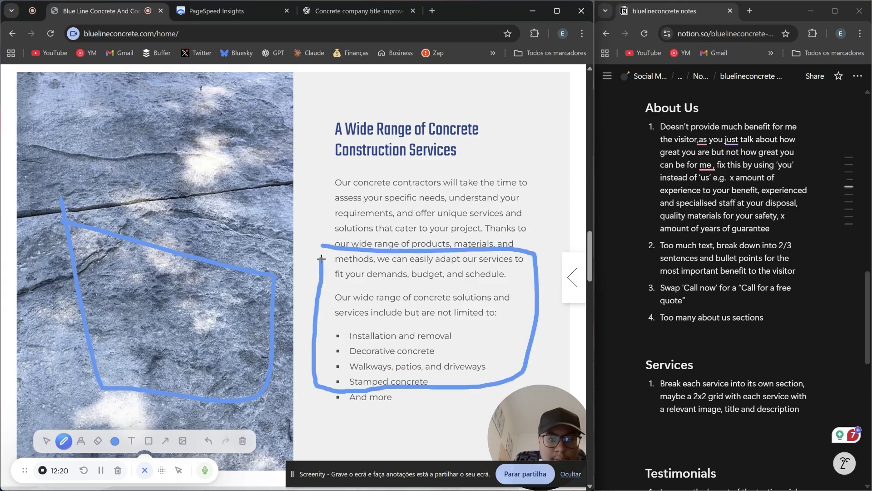
pyautogui.moveTo(84, 99)
pyautogui.mouseDown()
pyautogui.moveTo(284, 102)
pyautogui.moveTo(175, 212)
pyautogui.moveTo(62, 114)
pyautogui.moveTo(69, 98)
pyautogui.mouseUp()
pyautogui.moveTo(339, 98)
pyautogui.mouseDown()
pyautogui.moveTo(543, 109)
pyautogui.moveTo(372, 221)
pyautogui.moveTo(337, 99)
pyautogui.mouseUp()
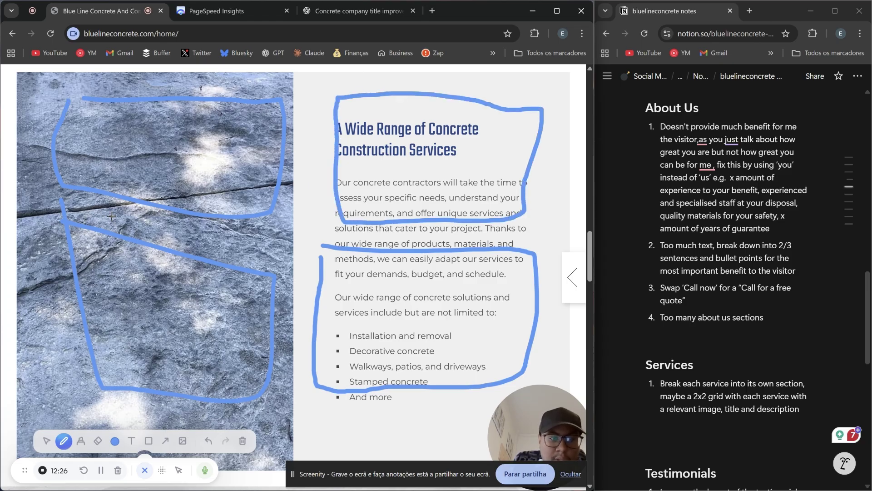
# Sketch two text lines beneath each upper box of the 2x2 grid, clear the drawing and leave drawing mode
pyautogui.moveTo(82, 193)
pyautogui.mouseDown()
pyautogui.moveTo(172, 205)
pyautogui.moveTo(204, 223)
pyautogui.moveTo(240, 219)
pyautogui.mouseUp()
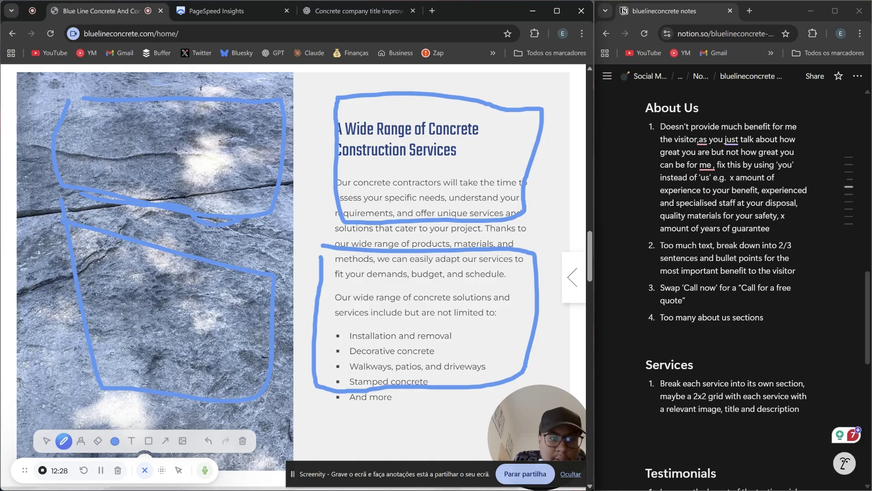
pyautogui.moveTo(84, 213); pyautogui.dragTo(228, 244)
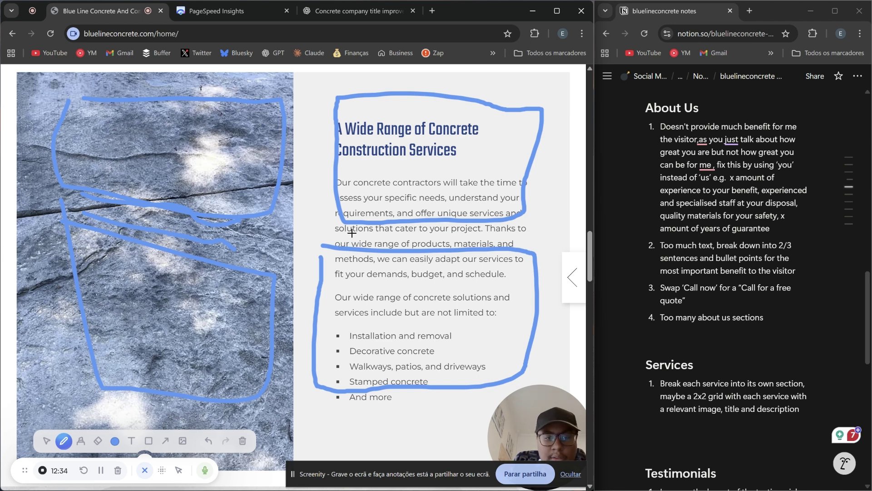
pyautogui.moveTo(352, 232); pyautogui.dragTo(489, 232)
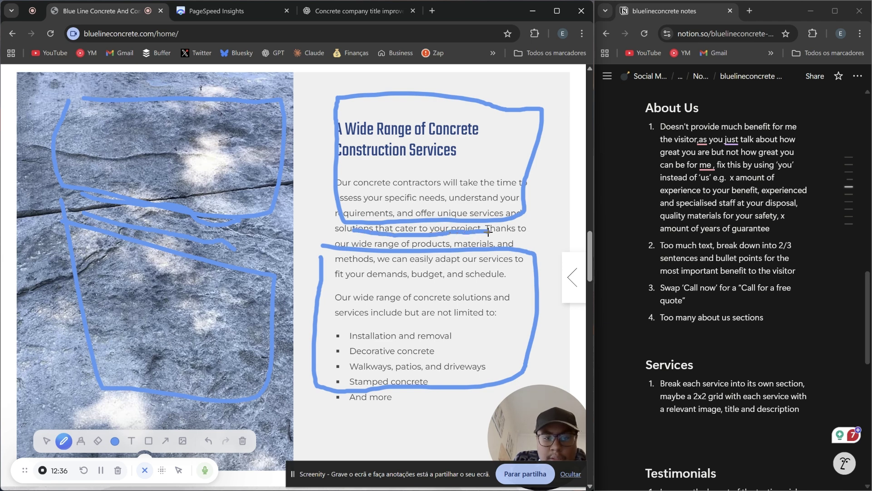
pyautogui.moveTo(333, 239); pyautogui.dragTo(492, 244)
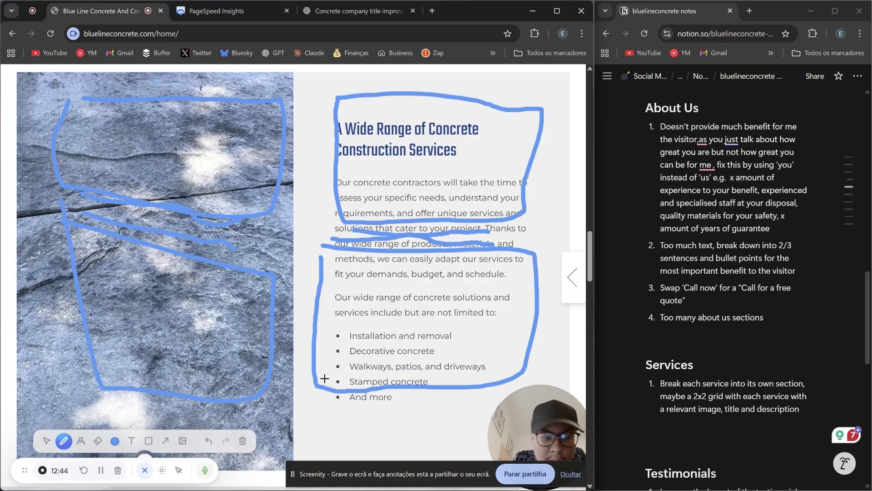
pyautogui.click(244, 441)
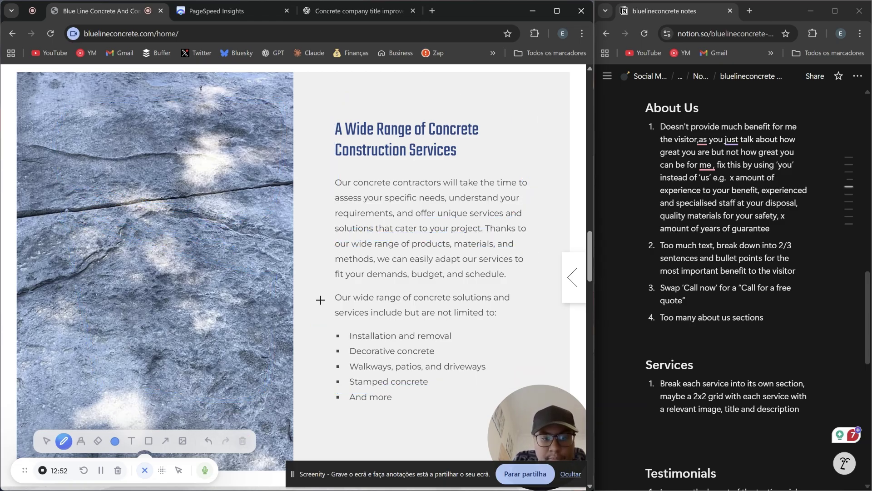
pyautogui.scroll(-2, 319, 300)
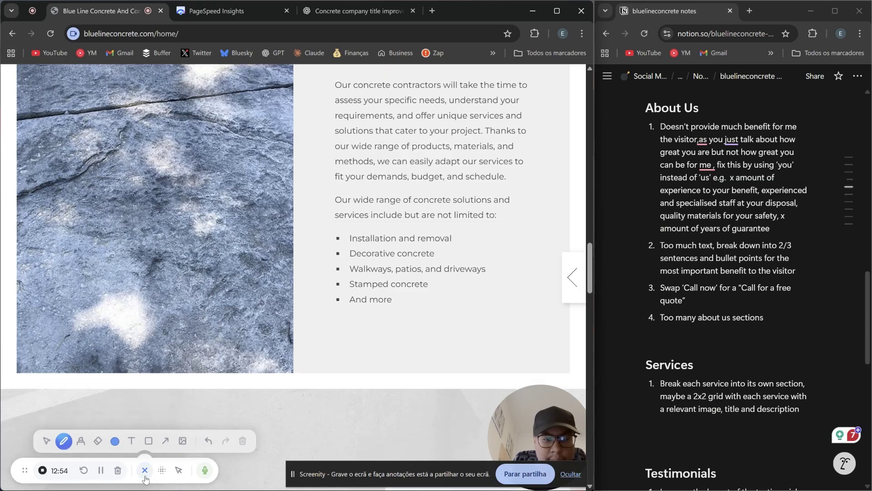
pyautogui.click(145, 470)
# Review the Testimonials section against the Testimonials note in Notion, highlighting the heading and all three reviews
pyautogui.scroll(-8, 255, 272)
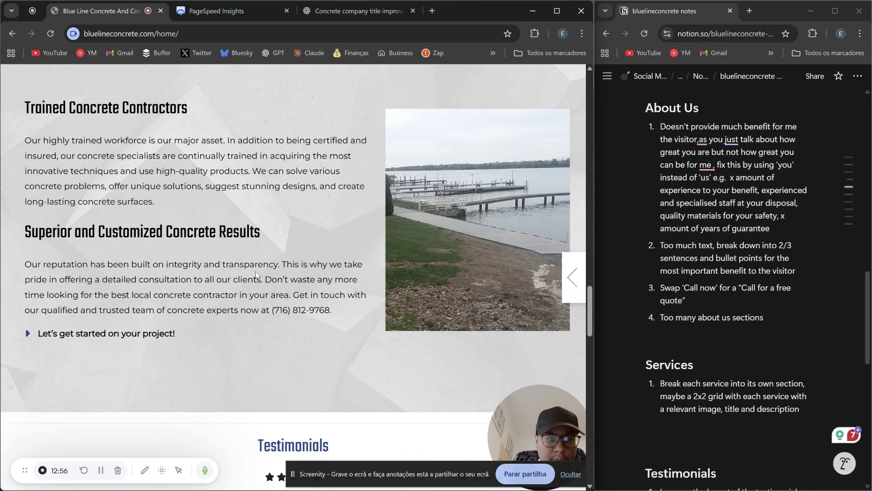
pyautogui.scroll(-6, 255, 271)
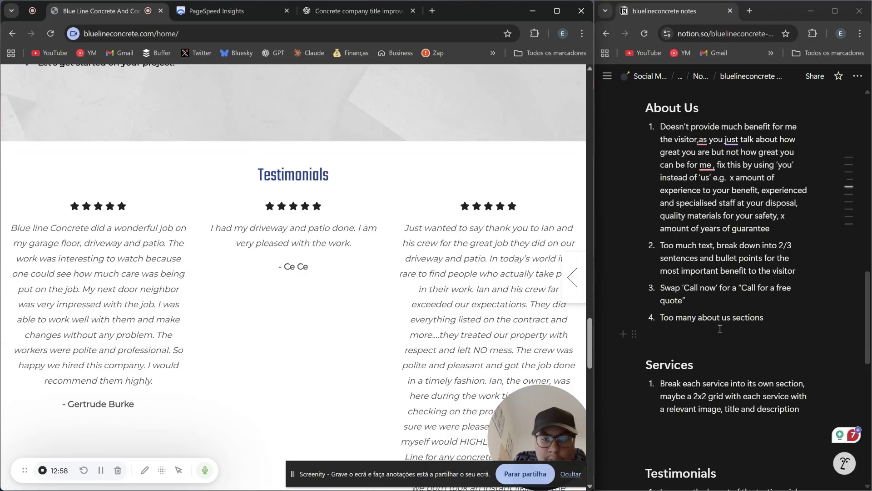
pyautogui.scroll(-7, 706, 395)
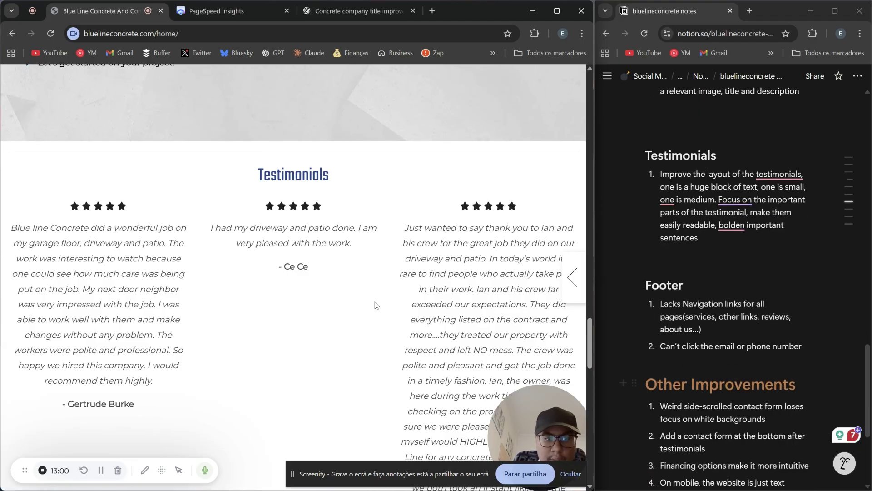
pyautogui.scroll(-2, 246, 289)
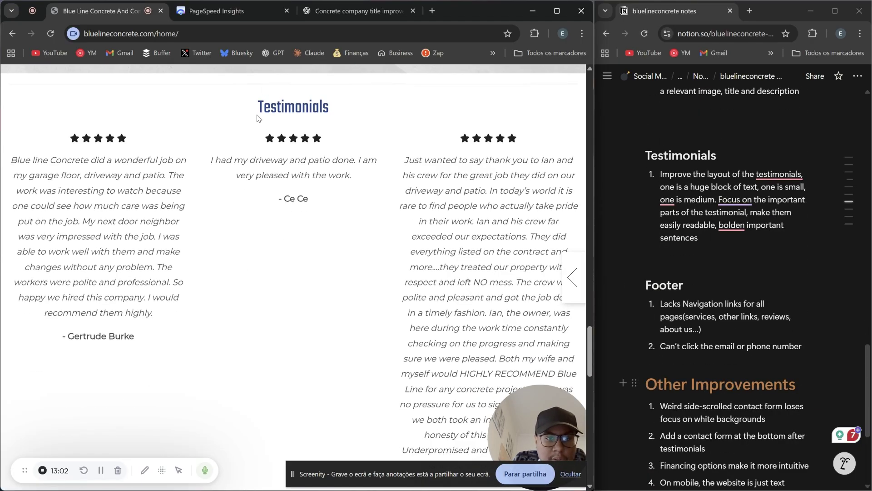
pyautogui.moveTo(251, 107); pyautogui.dragTo(468, 379)
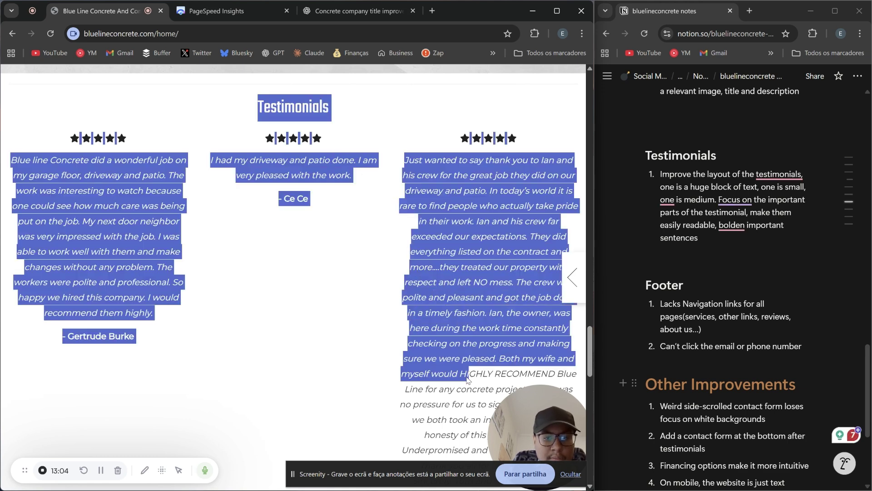
pyautogui.click(460, 224)
pyautogui.scroll(-3, 405, 317)
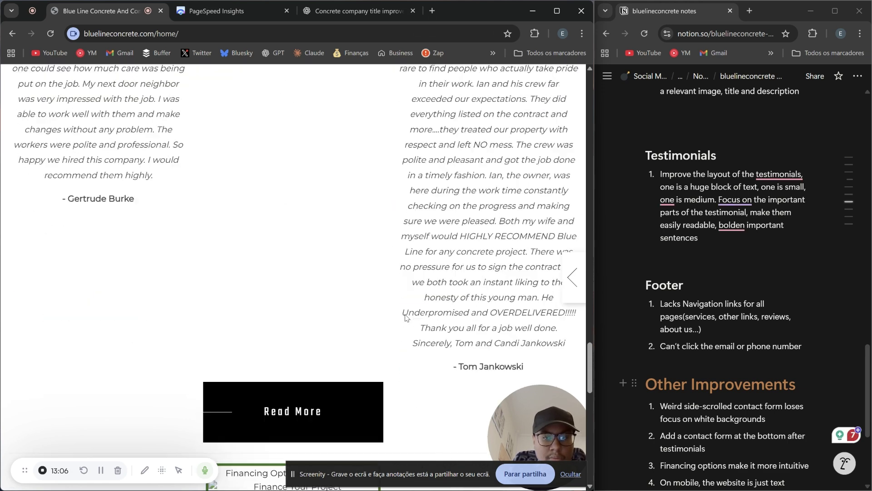
pyautogui.scroll(3, 406, 317)
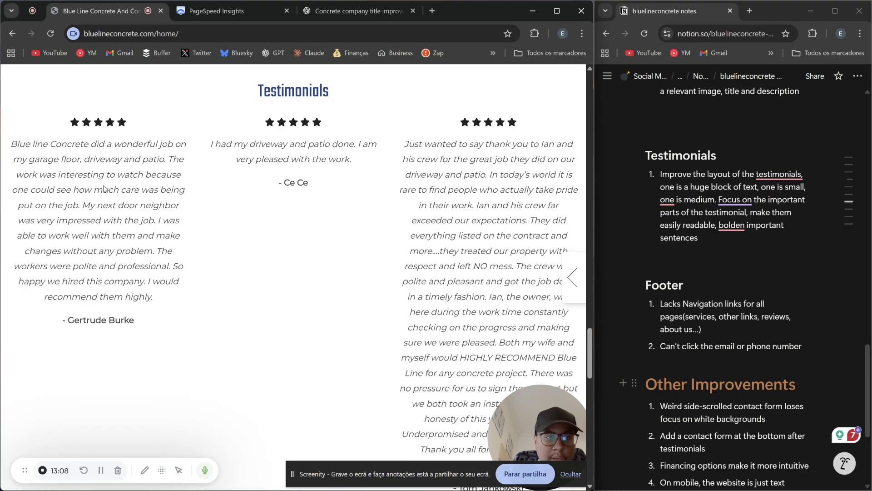
# Compare the length of the three testimonials, highlighting the garage floor review and the short middle review
pyautogui.moveTo(8, 144); pyautogui.dragTo(179, 295)
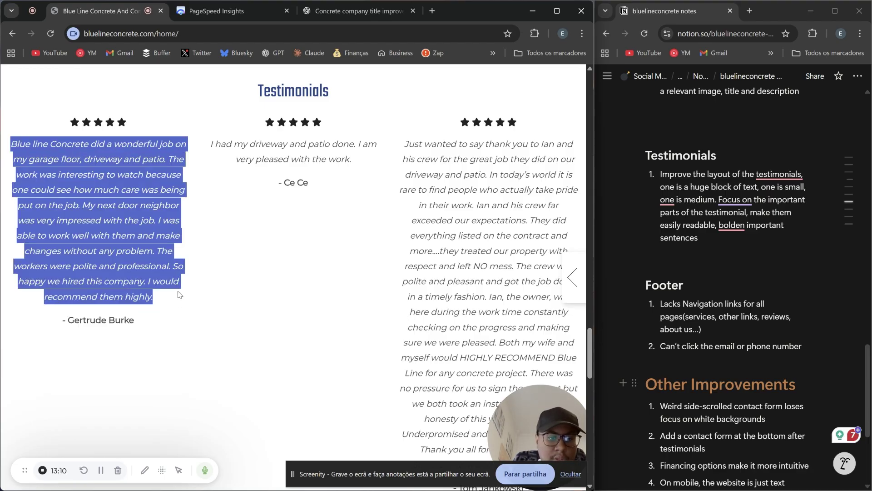
pyautogui.moveTo(215, 144); pyautogui.dragTo(414, 178)
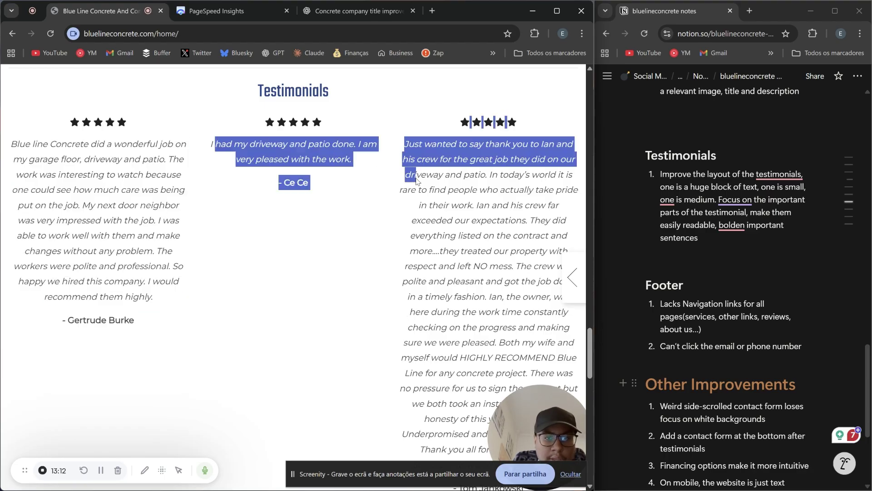
pyautogui.click(454, 210)
pyautogui.scroll(-1, 454, 210)
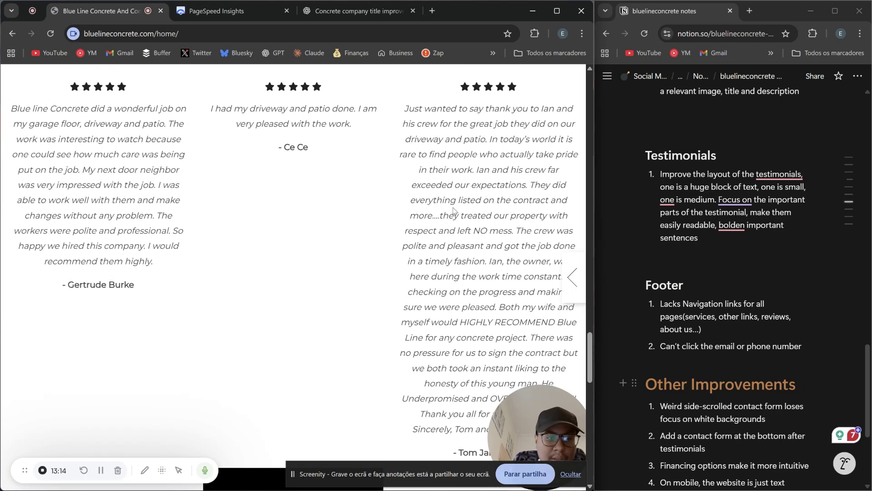
pyautogui.scroll(1, 437, 210)
pyautogui.scroll(-5, 258, 196)
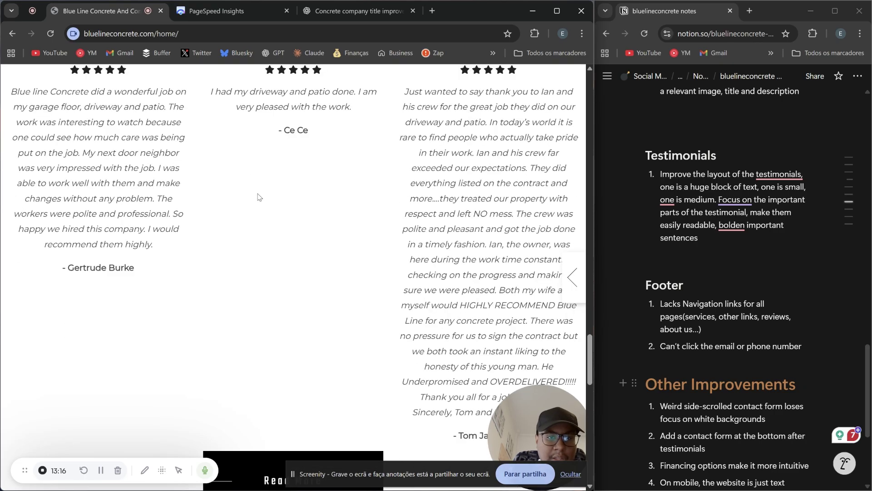
pyautogui.scroll(5, 259, 197)
pyautogui.scroll(1, 258, 196)
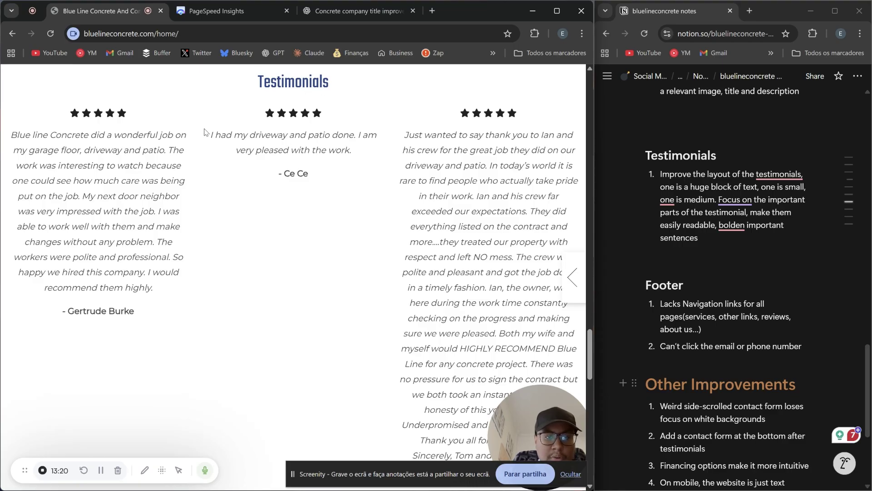
# Highlight the short middle testimonial, the whole garage floor testimonial, and its last part about the impressed neighbor through "recommend them highly"
pyautogui.moveTo(204, 132); pyautogui.dragTo(372, 151)
pyautogui.click(372, 151)
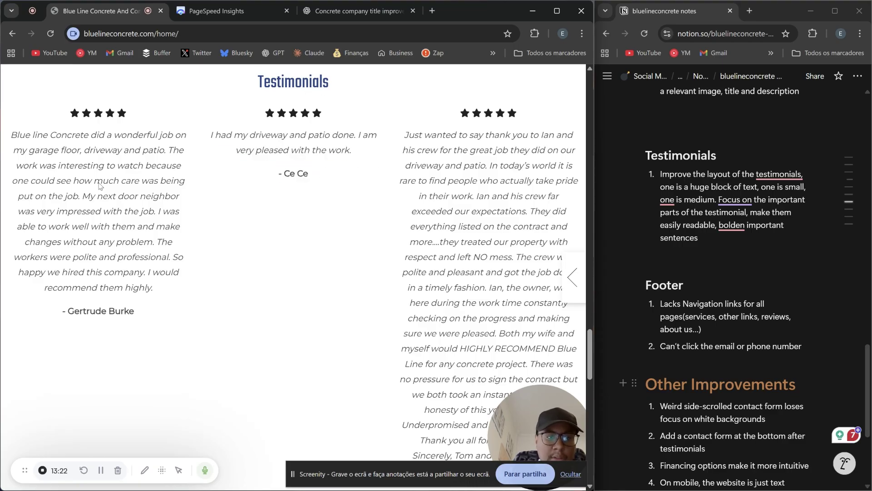
pyautogui.moveTo(11, 131); pyautogui.dragTo(167, 299)
pyautogui.click(167, 299)
pyautogui.moveTo(13, 134); pyautogui.dragTo(168, 292)
pyautogui.click(168, 292)
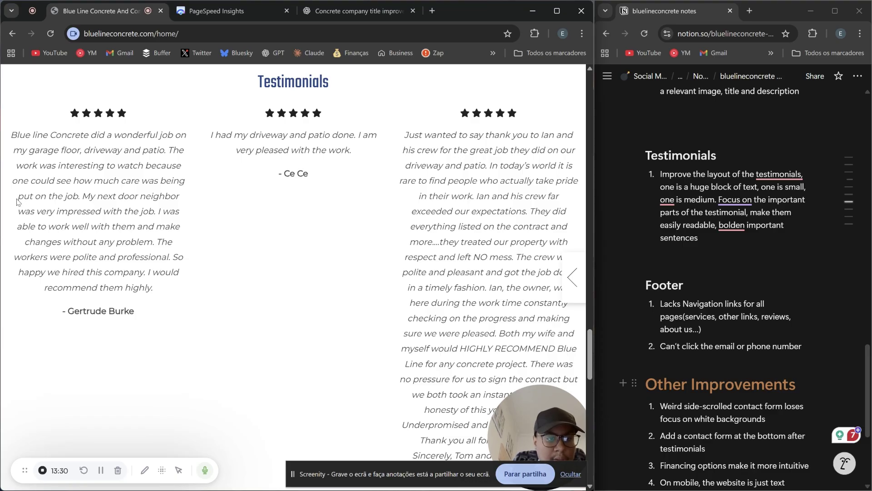
pyautogui.moveTo(17, 210)
pyautogui.mouseDown()
pyautogui.moveTo(158, 278)
pyautogui.moveTo(169, 300)
pyautogui.moveTo(184, 285)
pyautogui.moveTo(24, 216)
pyautogui.mouseUp()
pyautogui.click(172, 295)
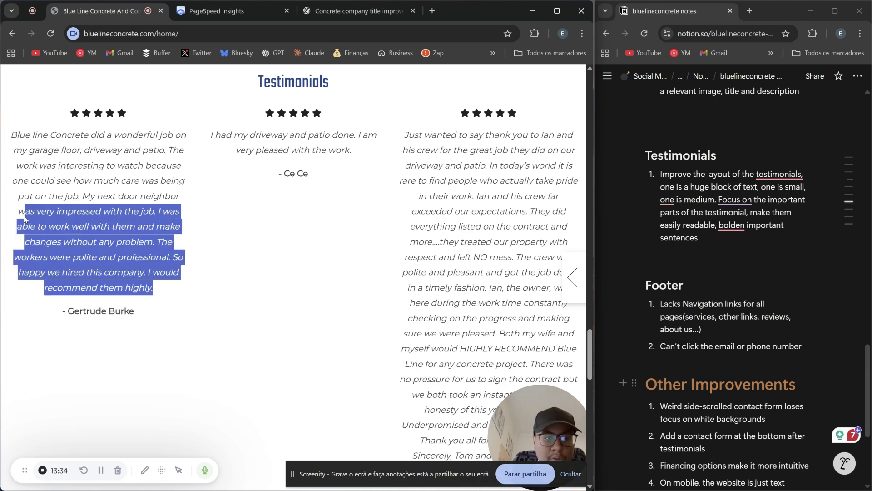
# Highlight the middle passage of the long third testimonial, from taking pride in their work to the owner checking on progress, and clear the selection
pyautogui.click(447, 227)
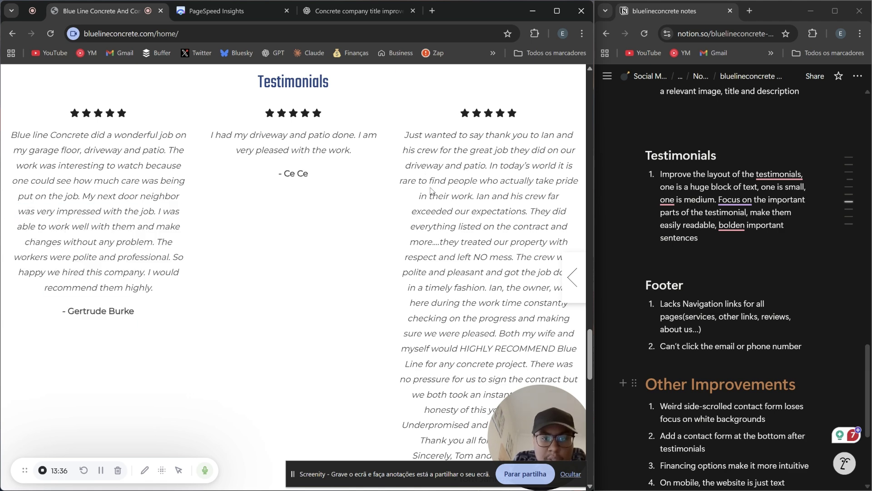
pyautogui.moveTo(430, 188); pyautogui.dragTo(495, 318)
pyautogui.click(495, 319)
pyautogui.scroll(-1, 495, 320)
pyautogui.scroll(1, 495, 323)
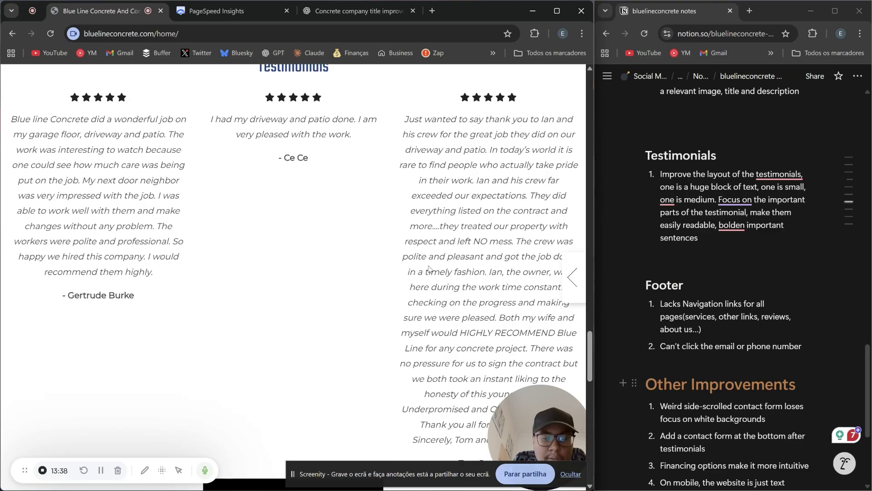
# Examine the length and spacing of the three testimonials from the section heading down to the Read More link
pyautogui.scroll(-5, 280, 238)
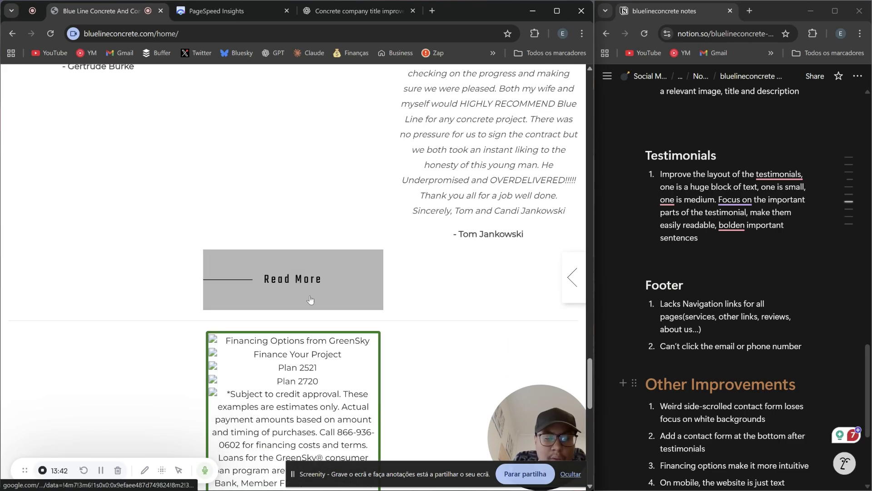
pyautogui.scroll(5, 292, 275)
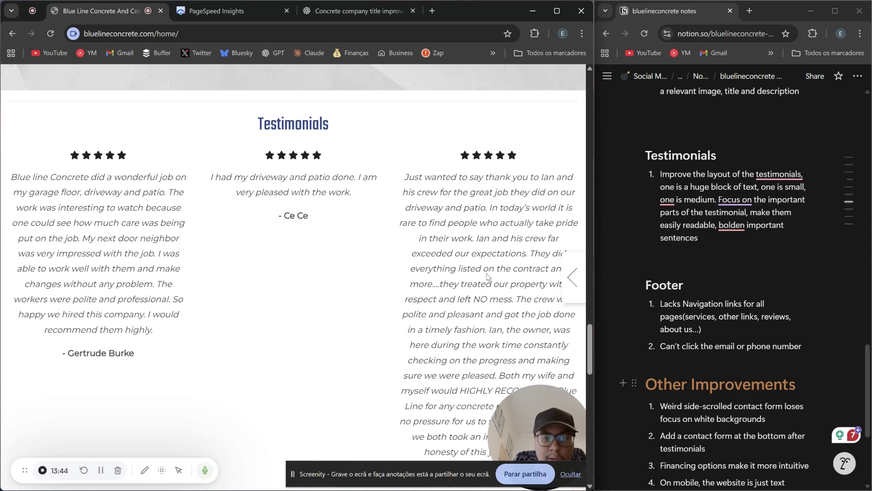
pyautogui.scroll(-4, 424, 253)
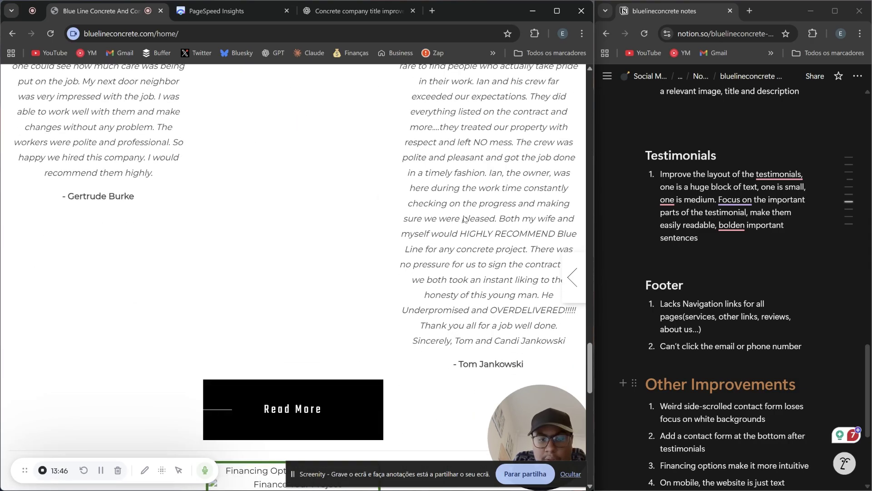
pyautogui.scroll(3, 466, 219)
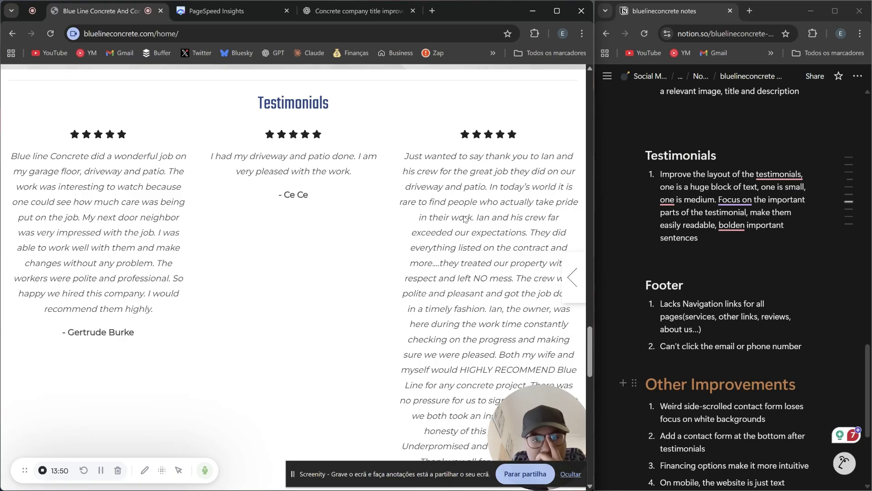
pyautogui.scroll(-3, 280, 261)
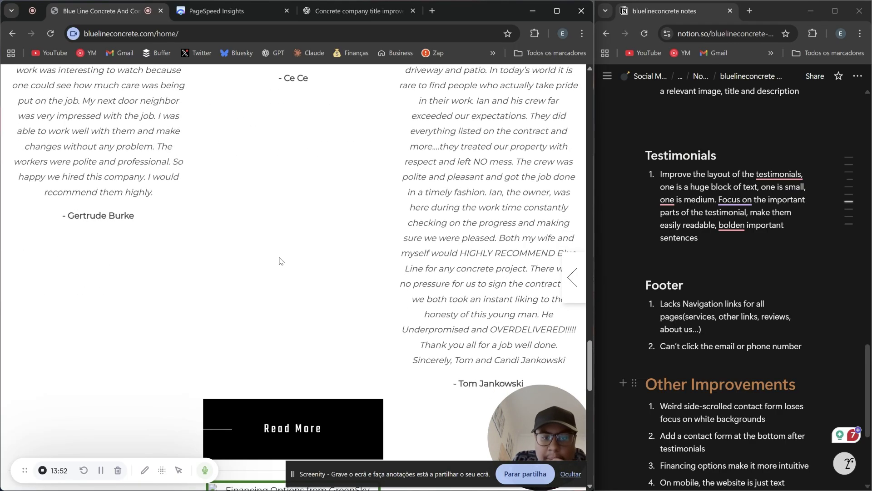
pyautogui.scroll(-2, 281, 261)
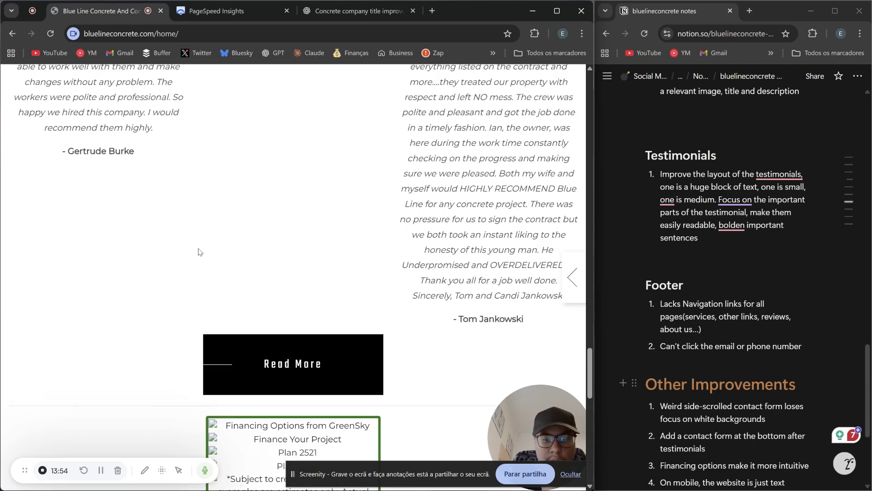
pyautogui.scroll(3, 199, 252)
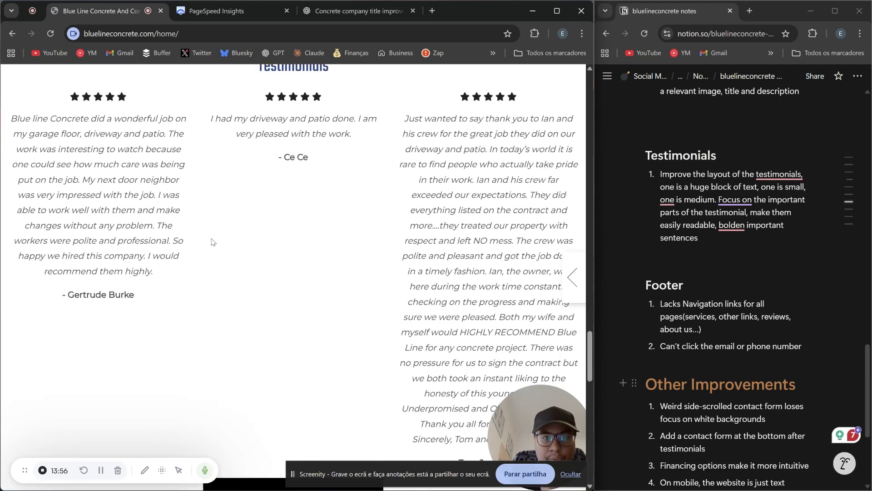
pyautogui.scroll(1, 267, 181)
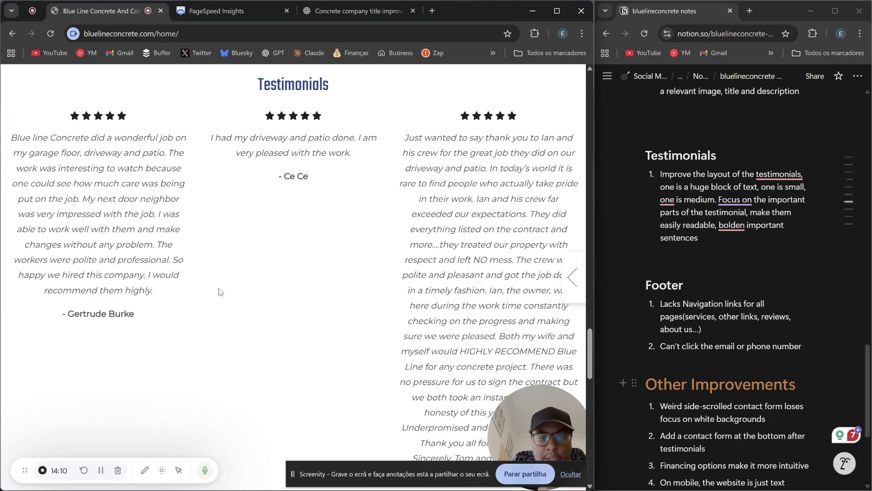
# Highlight the GreenSky financing block from "Finance Your Project" to "payment amounts based on amount", and clear the selection
pyautogui.scroll(-3, 219, 291)
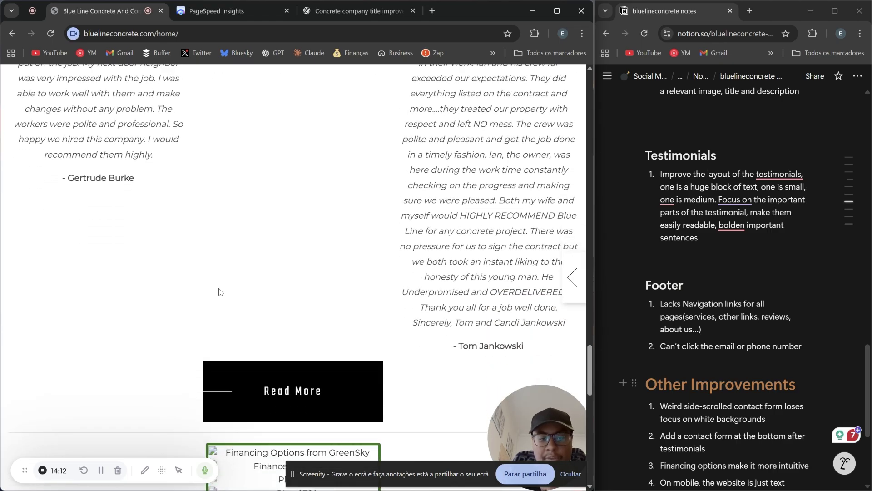
pyautogui.scroll(-3, 220, 291)
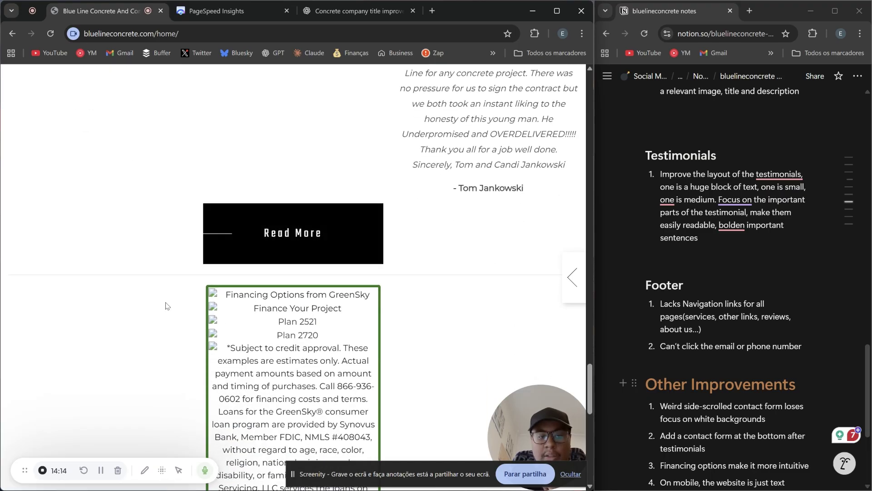
pyautogui.scroll(-5, 166, 305)
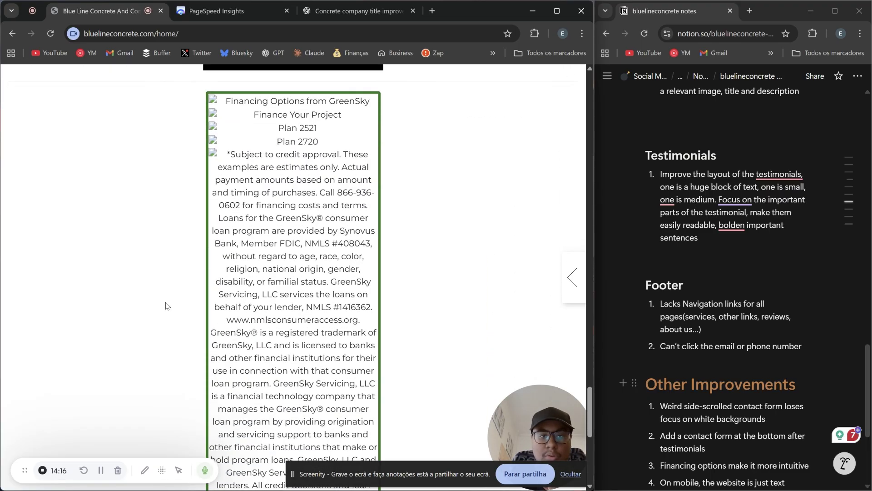
pyautogui.scroll(-1, 166, 305)
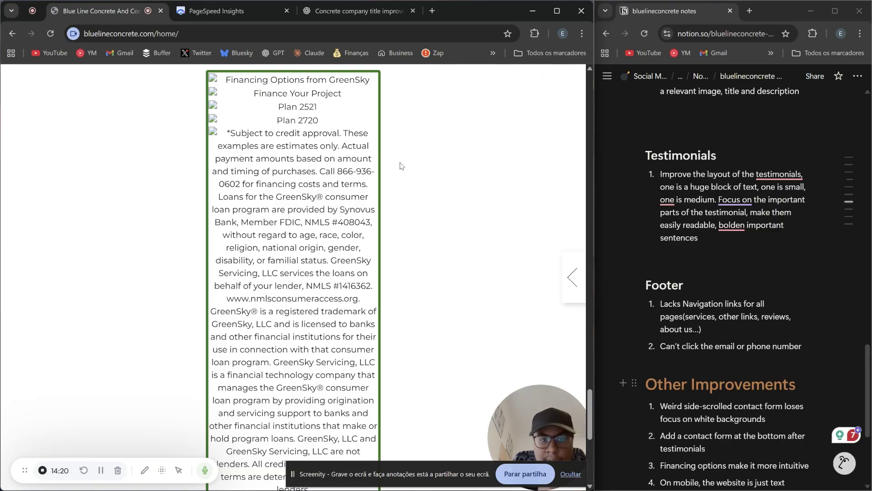
pyautogui.moveTo(220, 89); pyautogui.dragTo(361, 161)
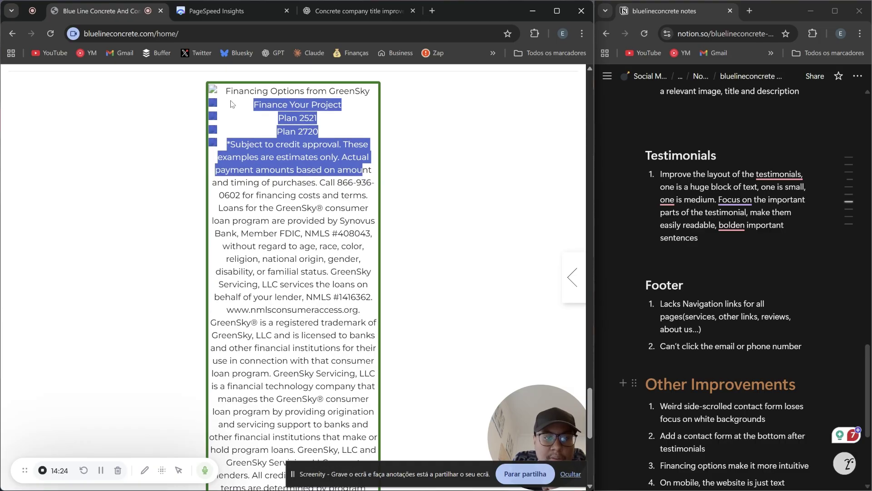
pyautogui.click(169, 95)
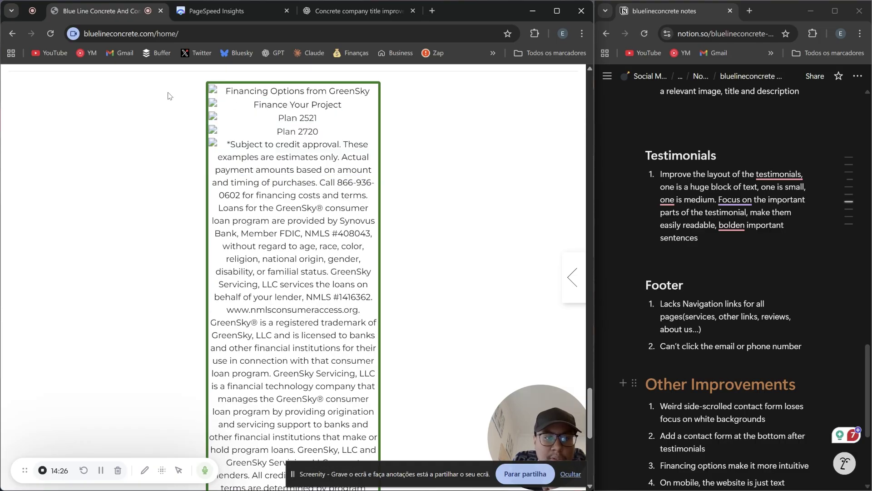
# Examine the full GreenSky financing text through its last line and its placement below the Testimonials section
pyautogui.scroll(-1, 232, 184)
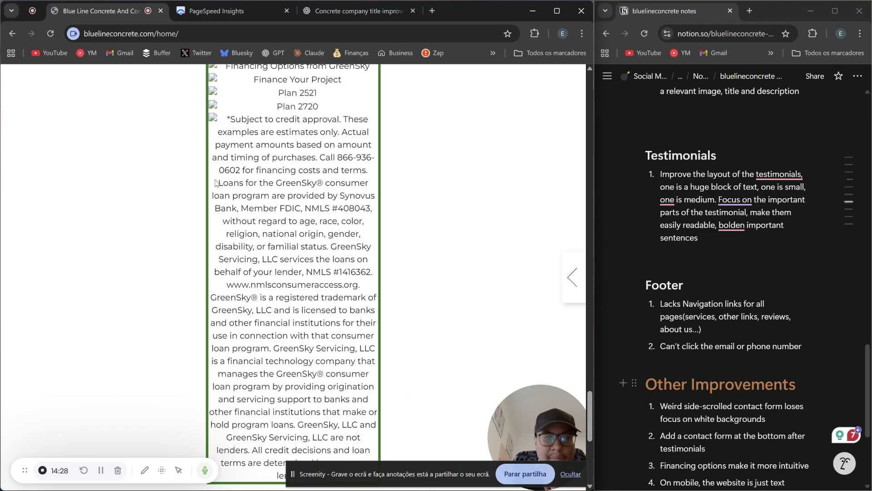
pyautogui.scroll(1, 237, 149)
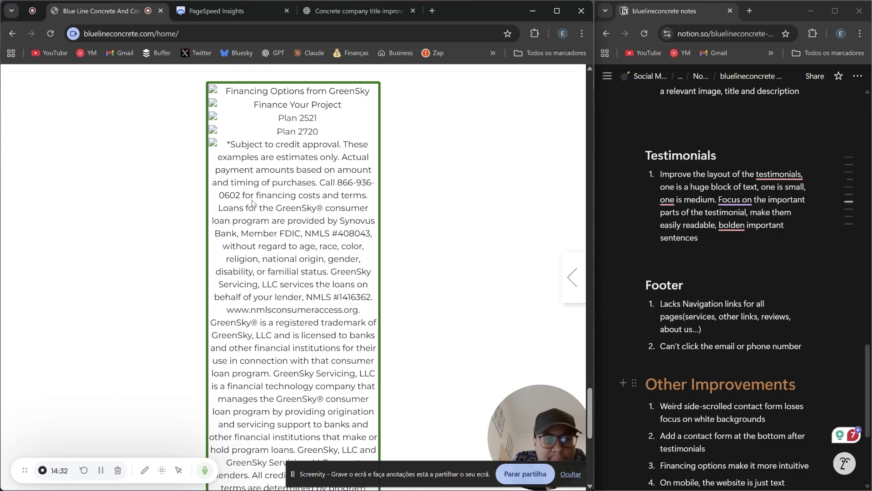
pyautogui.scroll(-3, 252, 203)
pyautogui.scroll(4, 232, 199)
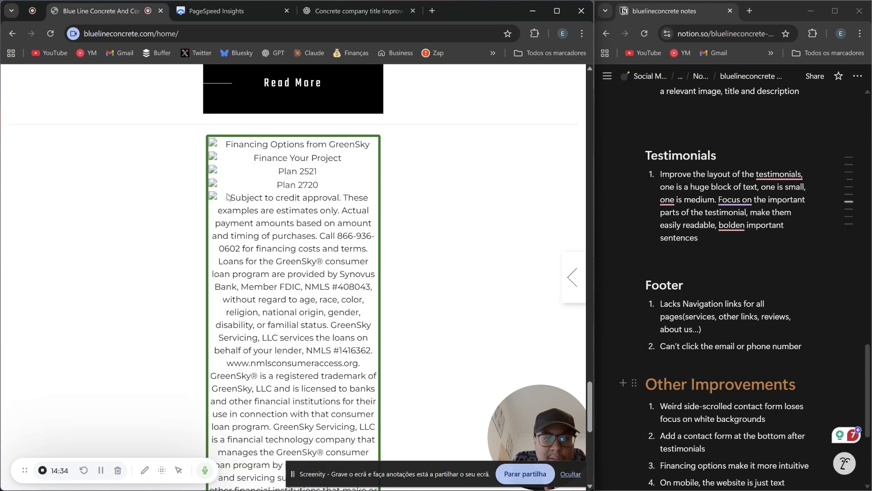
pyautogui.scroll(-4, 318, 355)
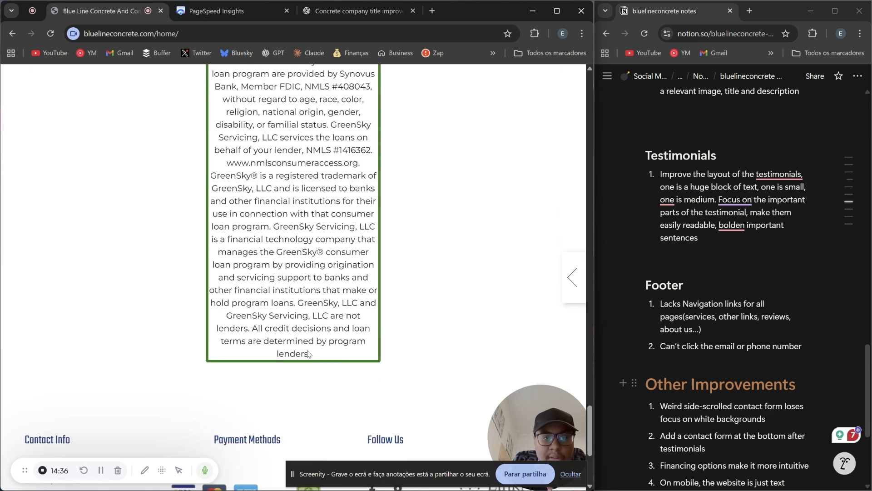
pyautogui.scroll(4, 339, 339)
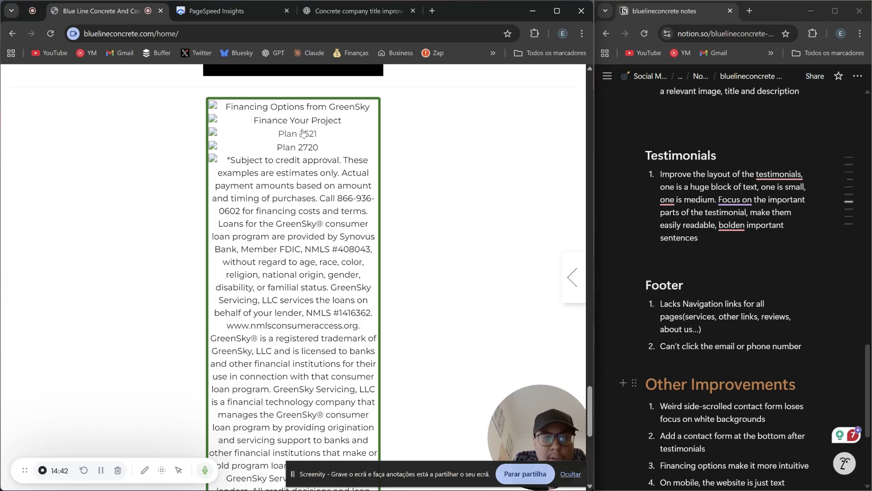
pyautogui.scroll(2, 338, 234)
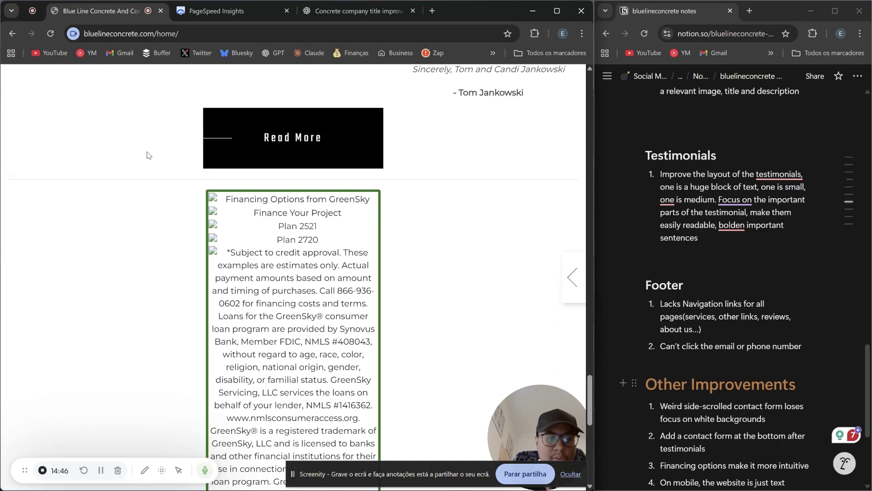
pyautogui.scroll(5, 304, 193)
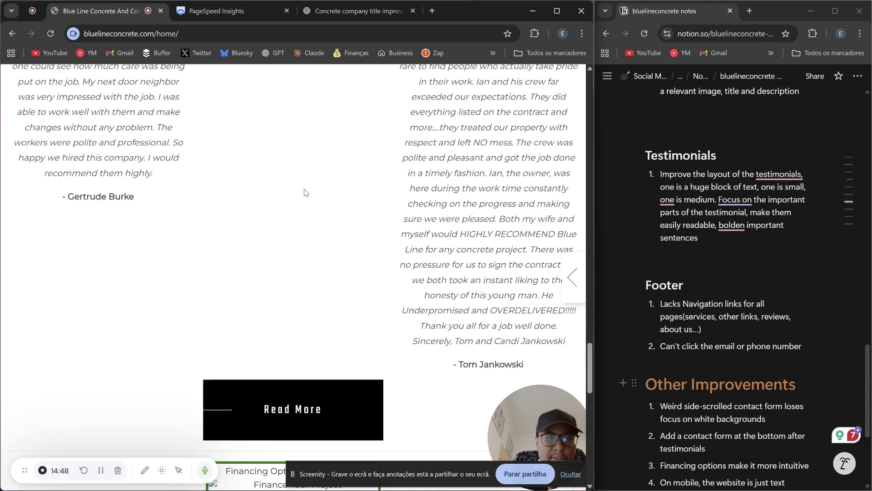
pyautogui.scroll(4, 260, 148)
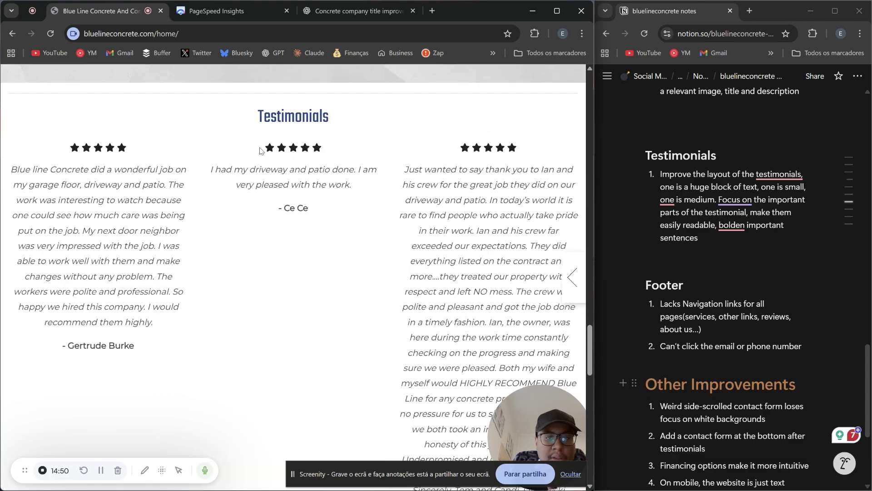
pyautogui.scroll(-7, 260, 150)
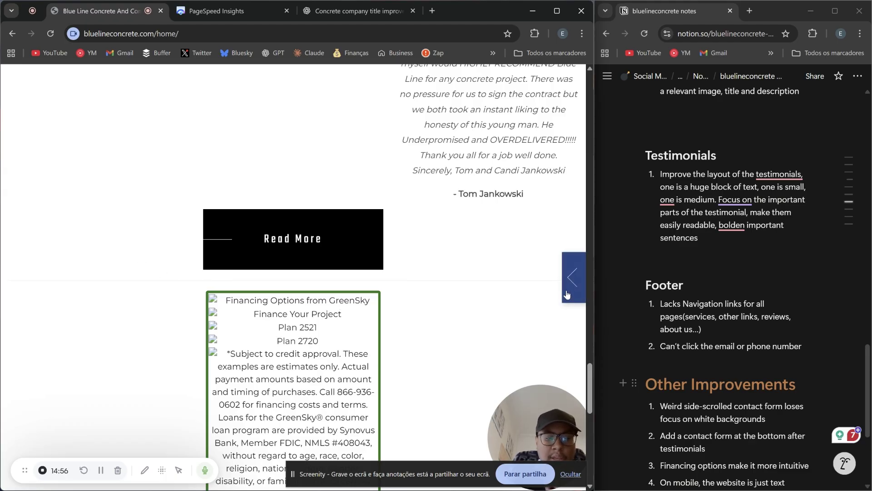
# Open the slide-out contact form, focus the Full Name field and highlight the heading "CONTACT US NOW TO GET A FREE ESTIMATE"
pyautogui.click(573, 278)
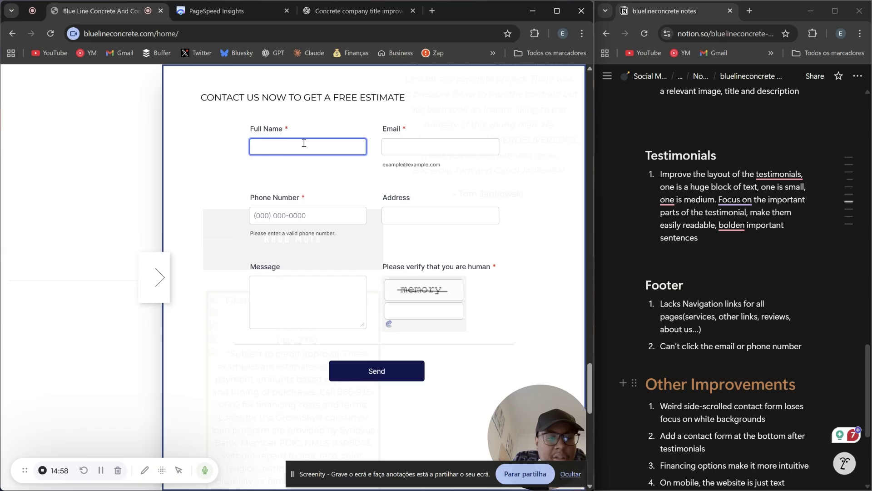
pyautogui.click(300, 146)
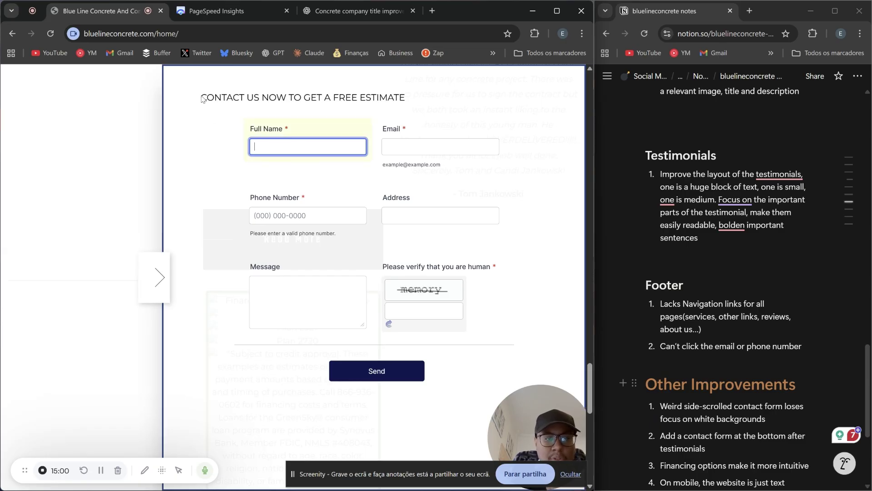
pyautogui.moveTo(201, 97); pyautogui.dragTo(409, 104)
pyautogui.click(410, 103)
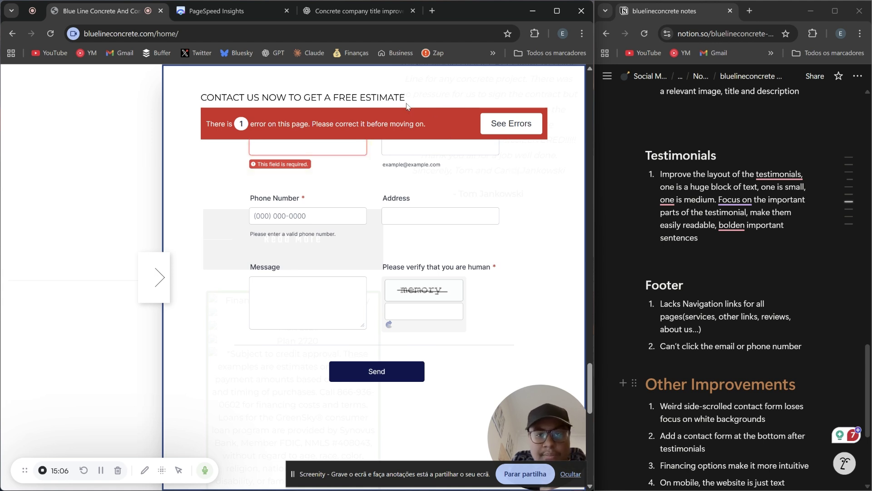
# Test the contact form's required-field validation by leaving Full Name, Email and Phone Number empty, and close the form
pyautogui.click(332, 149)
pyautogui.click(404, 148)
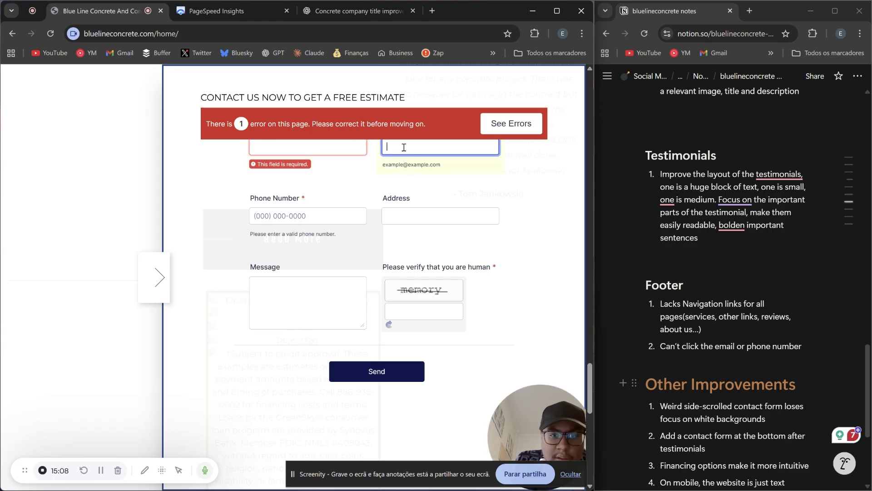
pyautogui.click(333, 165)
pyautogui.click(311, 231)
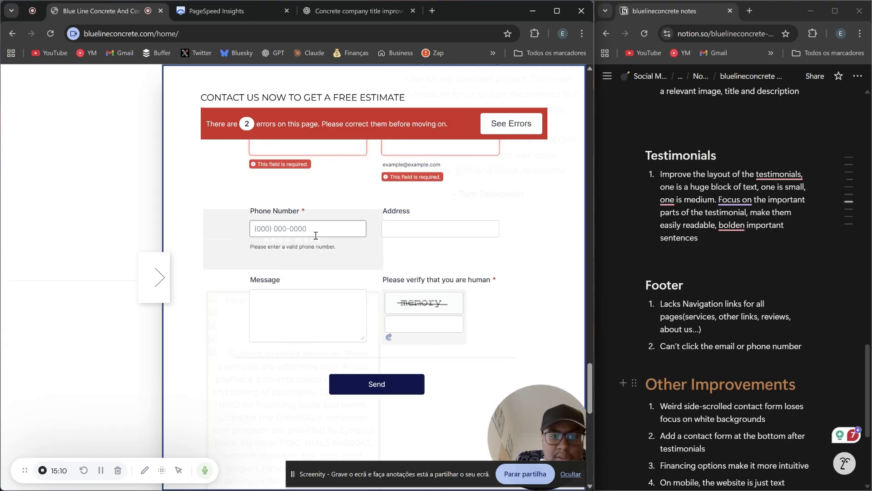
pyautogui.click(413, 233)
pyautogui.click(372, 194)
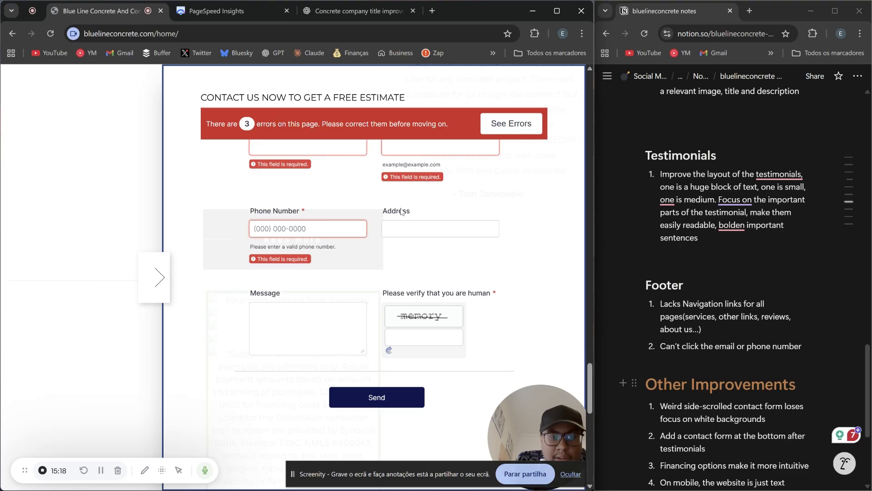
pyautogui.click(156, 277)
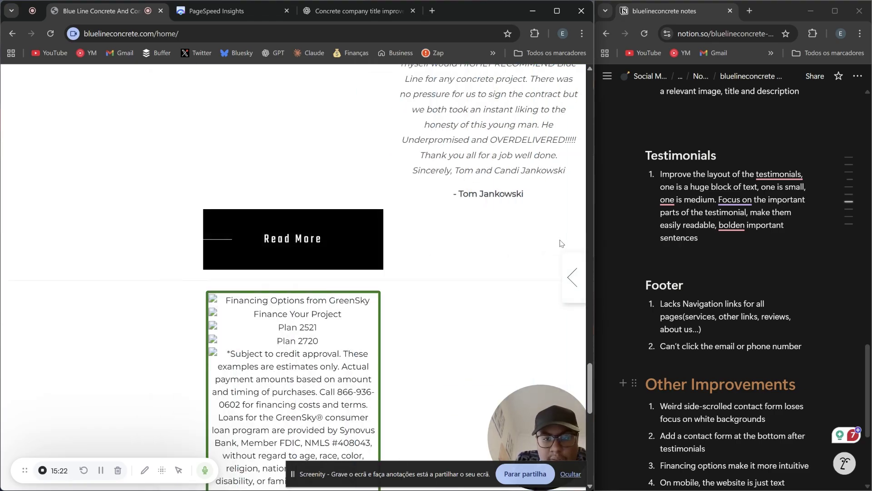
# Highlight the Read More label and the "Financing Options from GreenSky" line, clear the selection, and view the end of the financing block
pyautogui.scroll(-1, 543, 327)
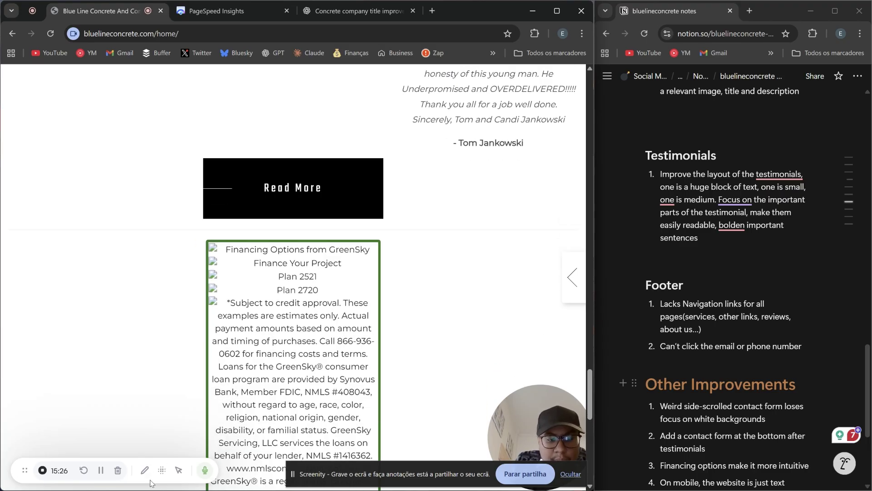
pyautogui.moveTo(113, 219); pyautogui.dragTo(379, 245)
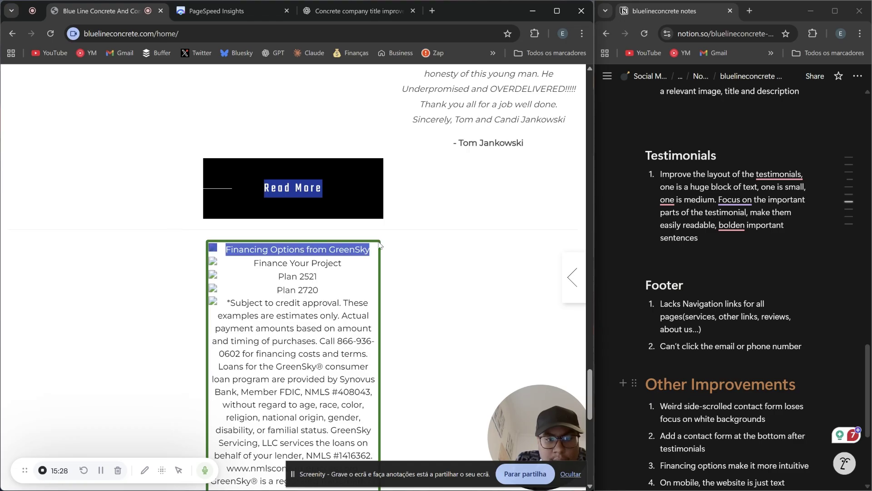
pyautogui.click(199, 250)
pyautogui.scroll(-5, 199, 249)
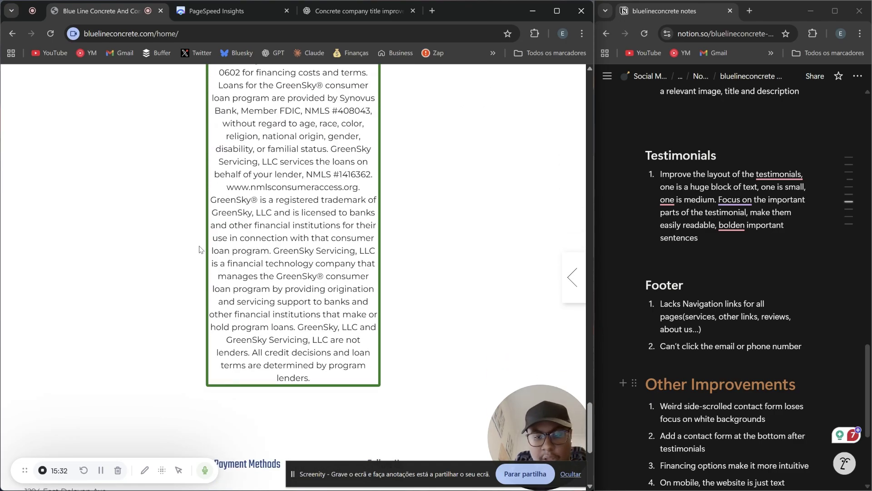
# Reopen the slide-out contact form, focus its Phone Number, Address, Message and human-verification fields, and close it
pyautogui.scroll(-3, 199, 250)
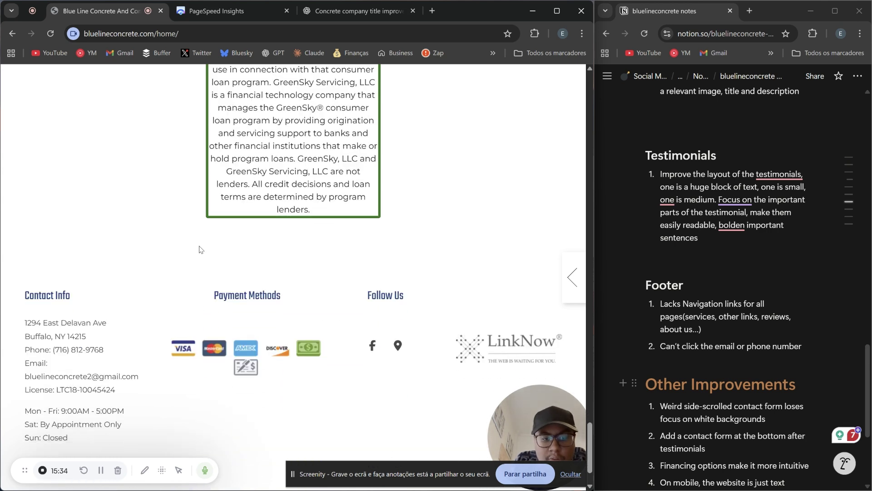
pyautogui.click(565, 268)
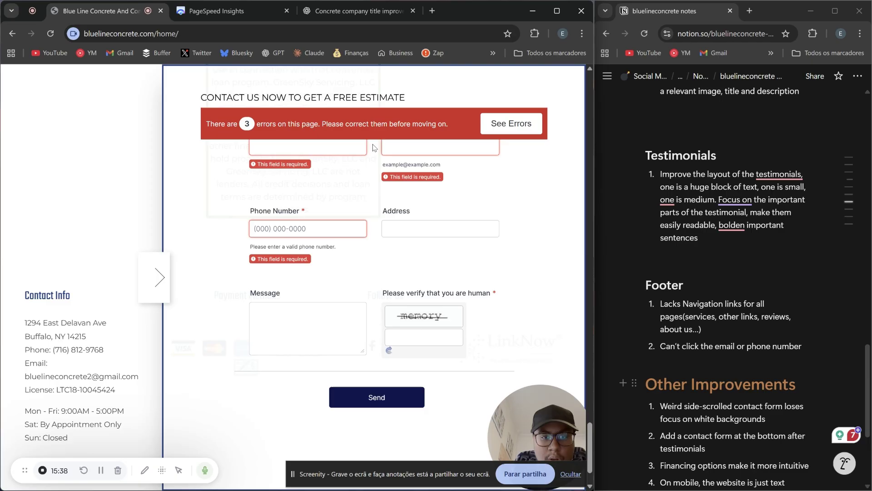
pyautogui.click(335, 227)
pyautogui.click(416, 231)
pyautogui.click(329, 341)
pyautogui.click(423, 338)
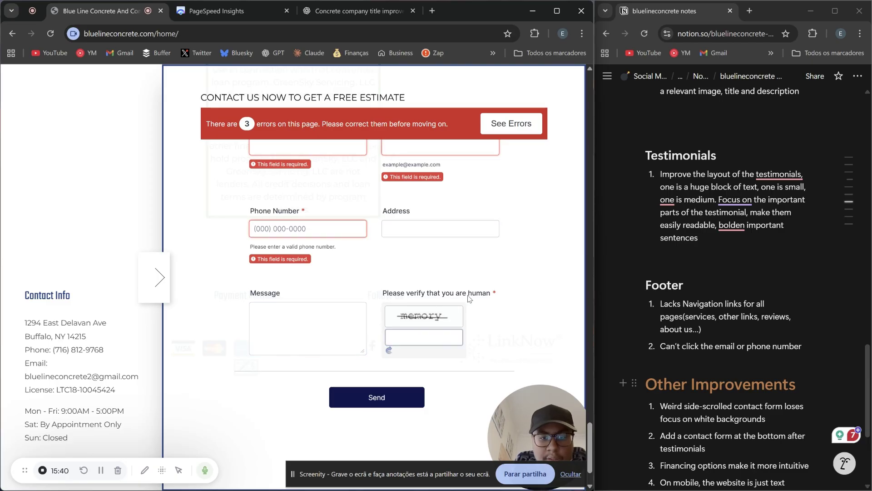
pyautogui.click(159, 273)
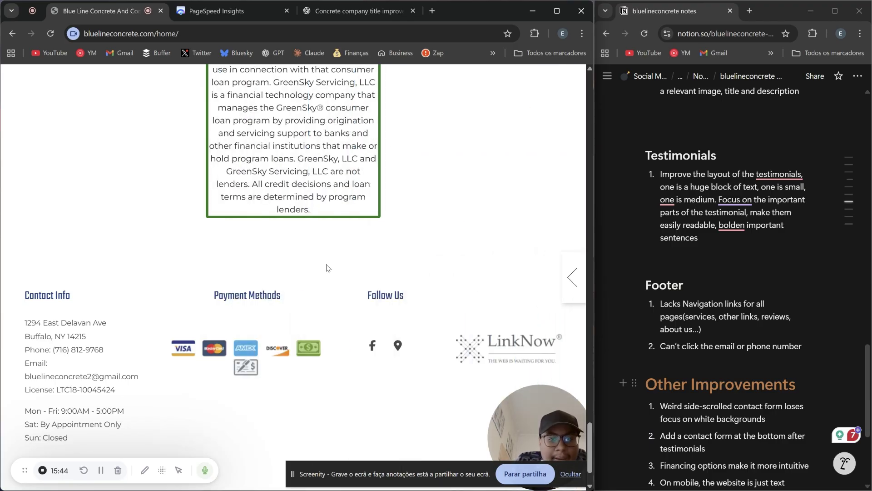
# Review the Footer notes and test whether the phone number and e-mail address in the website footer's Contact Info are clickable
pyautogui.scroll(-1, 326, 268)
pyautogui.scroll(-2, 664, 332)
pyautogui.scroll(-1, 664, 332)
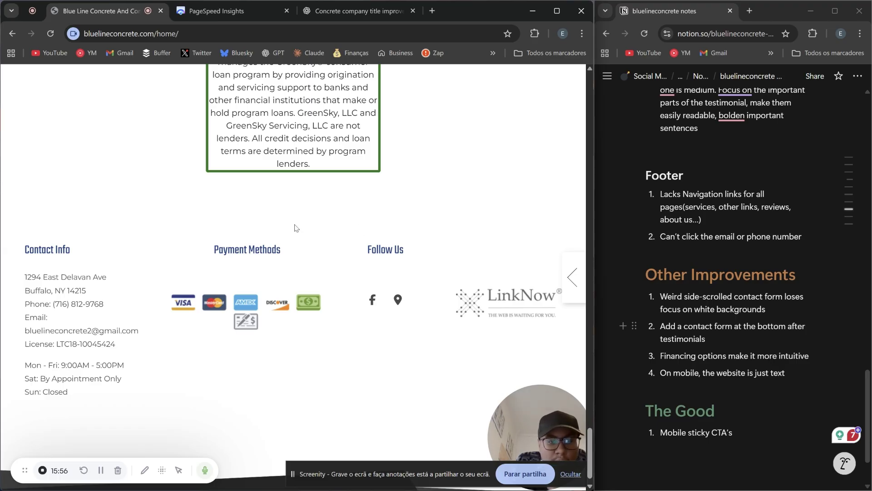
pyautogui.scroll(-1, 211, 261)
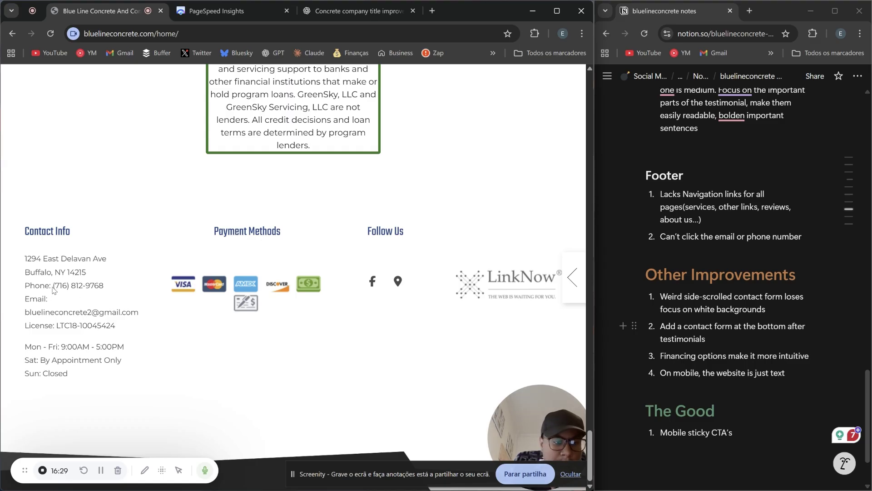
pyautogui.moveTo(53, 290); pyautogui.dragTo(104, 292)
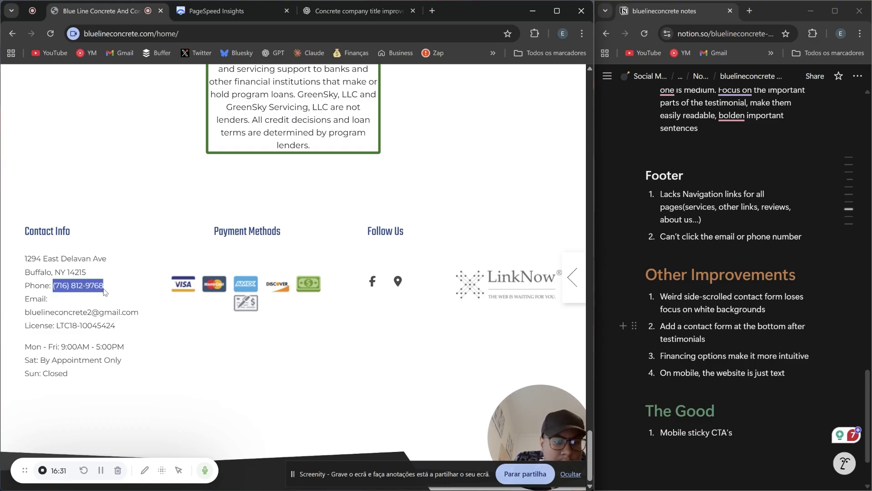
pyautogui.click(51, 295)
pyautogui.moveTo(43, 315); pyautogui.dragTo(76, 317)
pyautogui.click(52, 317)
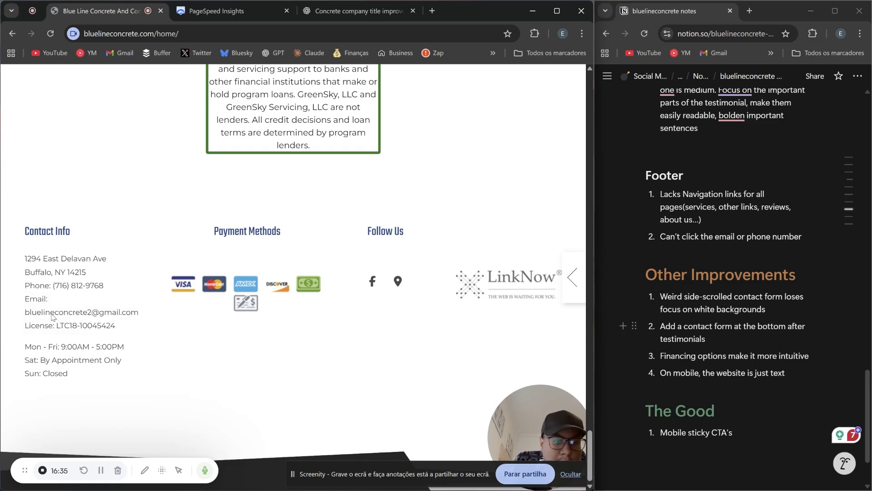
# Highlight the Phone line and the e-mail address under Contact Info in the footer, and clear the selection
pyautogui.moveTo(52, 286); pyautogui.dragTo(110, 276)
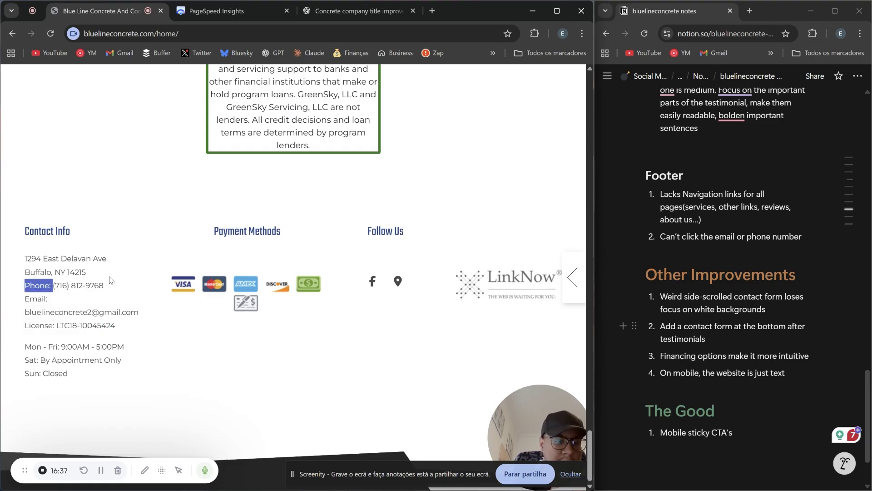
pyautogui.click(109, 276)
pyautogui.doubleClick(84, 292)
pyautogui.tripleClick(84, 292)
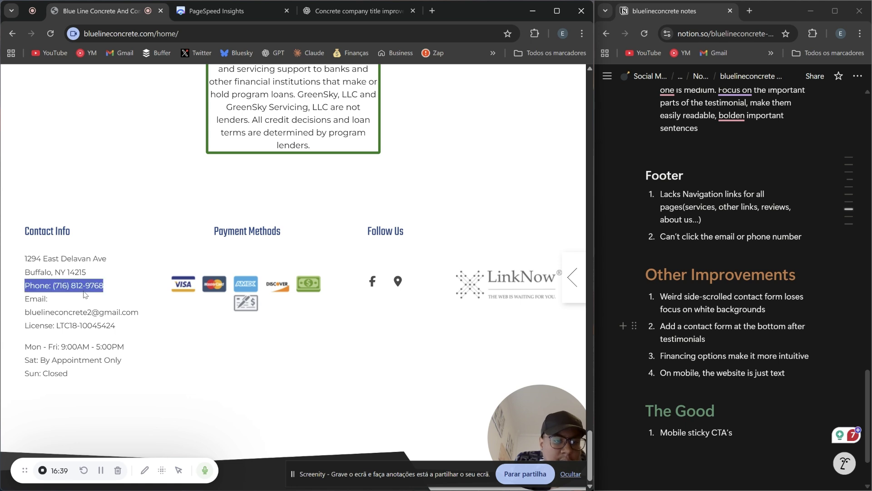
pyautogui.click(83, 293)
pyautogui.tripleClick(89, 312)
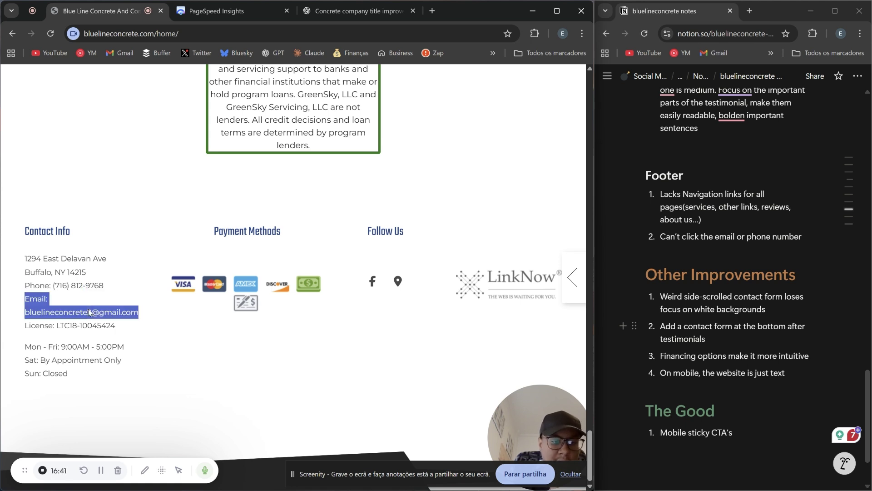
pyautogui.click(136, 334)
pyautogui.moveTo(153, 313); pyautogui.dragTo(19, 320)
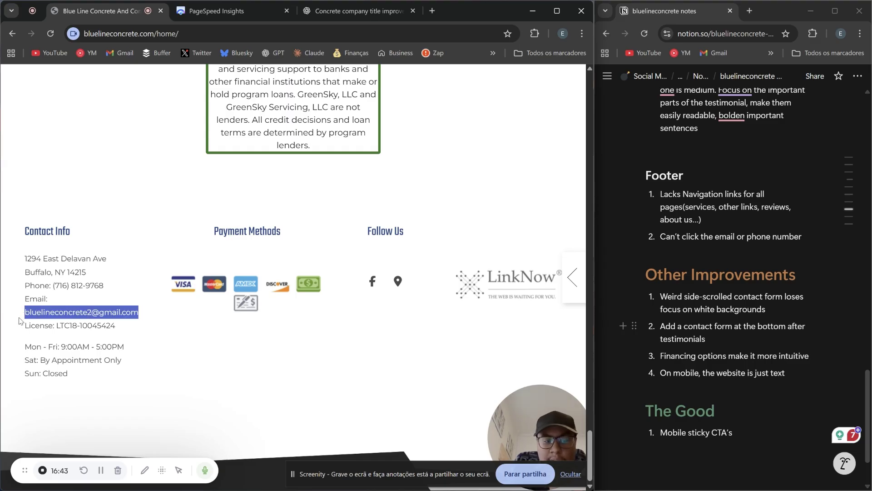
pyautogui.click(328, 311)
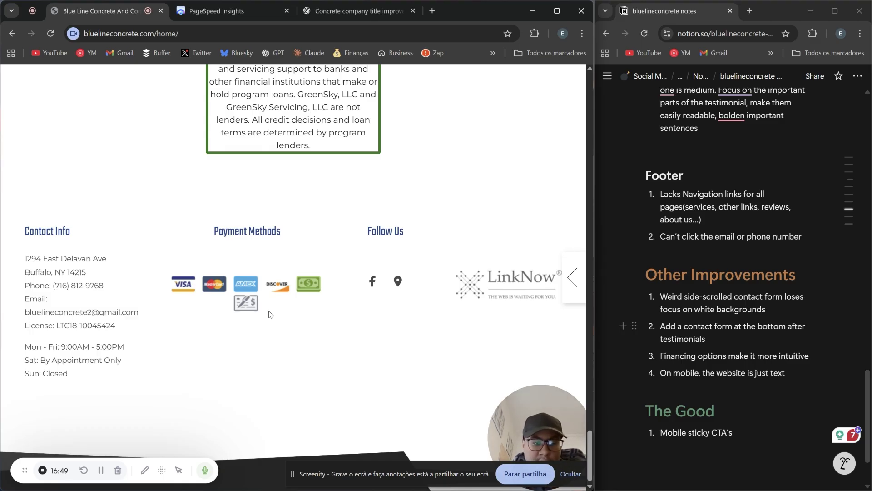
pyautogui.moveTo(141, 313); pyautogui.dragTo(26, 317)
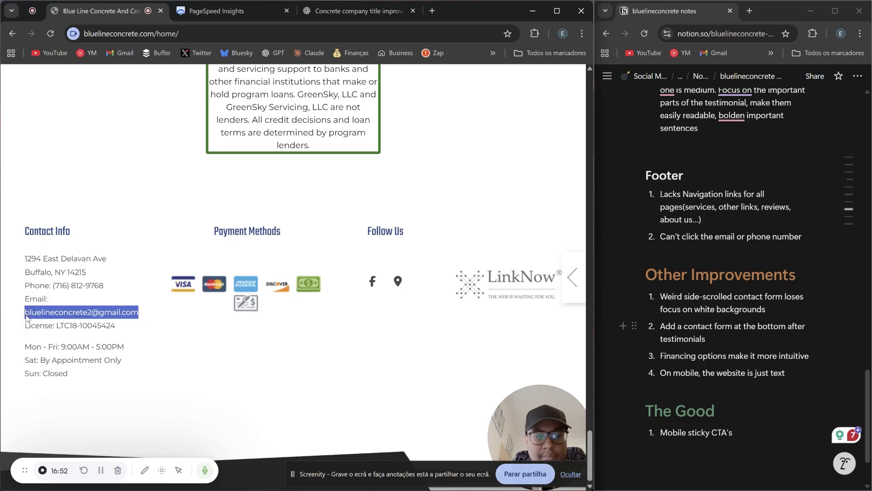
pyautogui.click(252, 319)
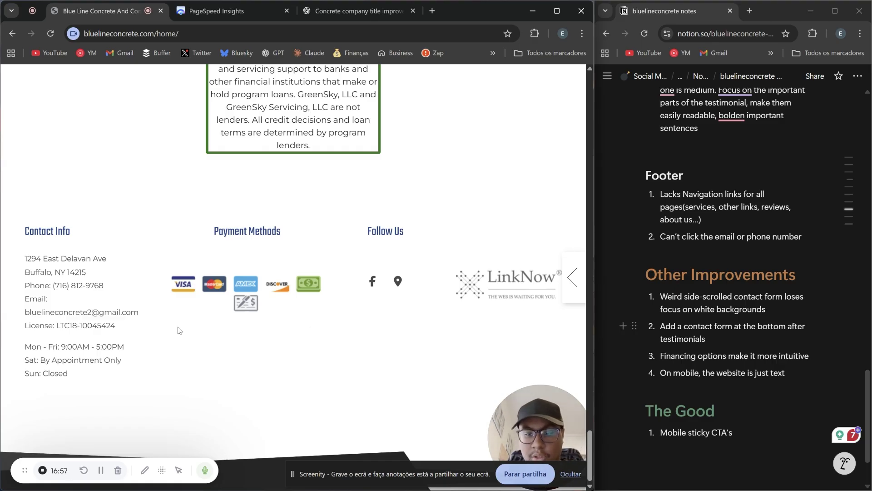
# Compare the space around the Read More button and GreenSky financing block with the Other Improvements notes
pyautogui.scroll(3, 401, 264)
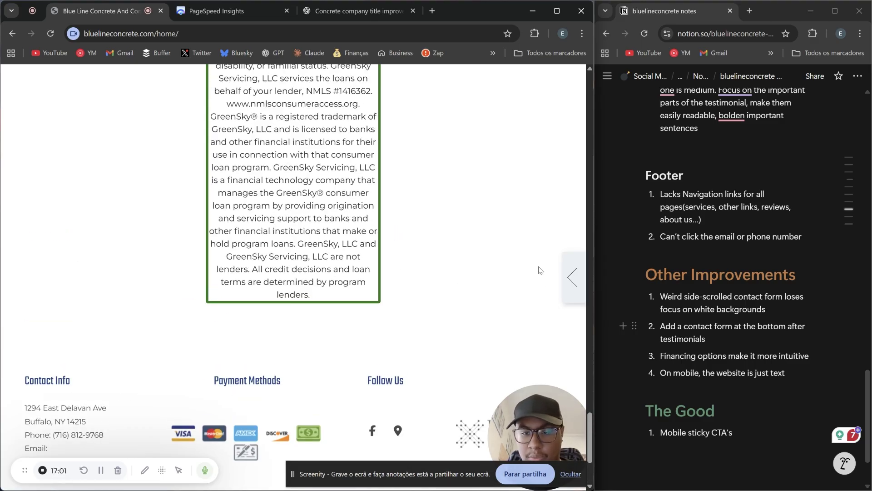
pyautogui.scroll(7, 436, 229)
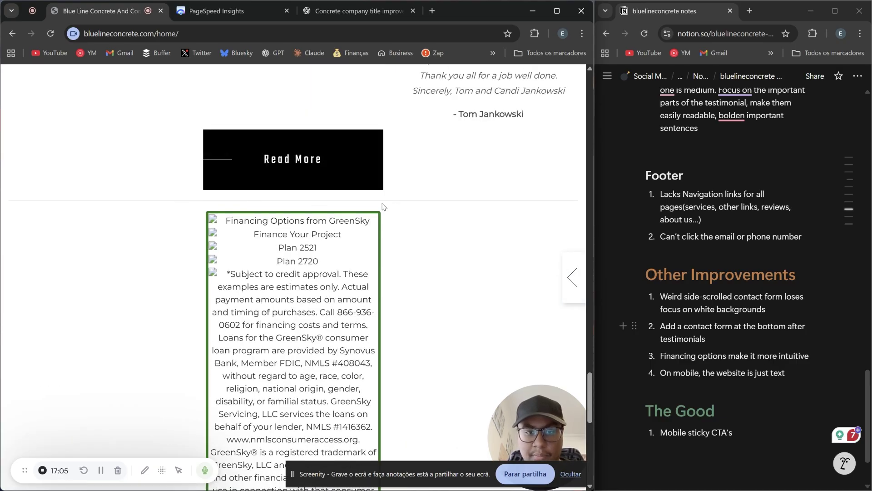
pyautogui.scroll(1, 389, 204)
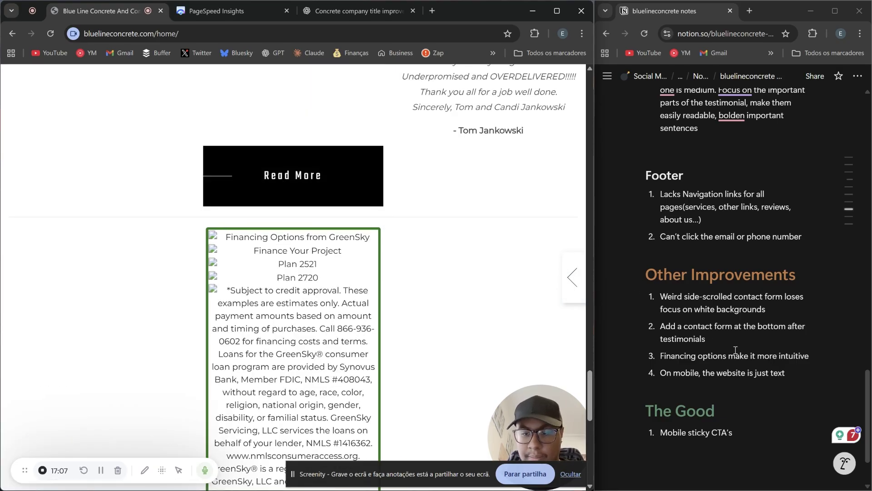
pyautogui.scroll(-1, 682, 334)
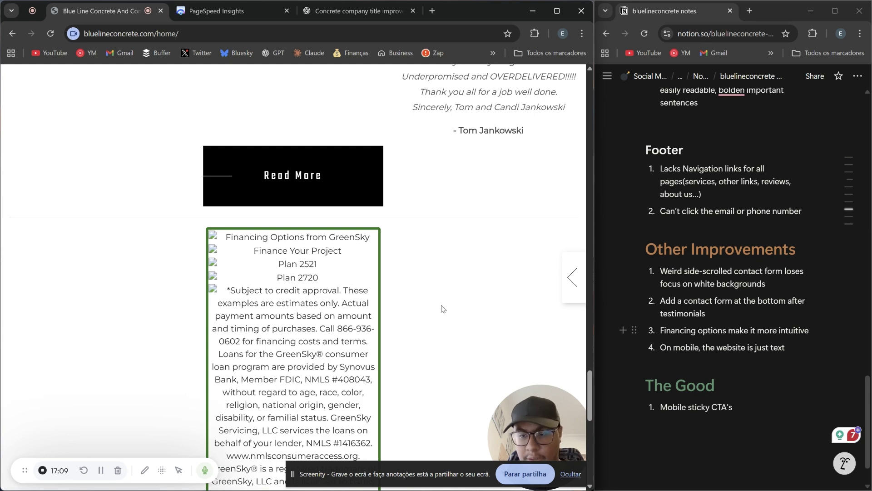
pyautogui.scroll(-2, 442, 308)
# Inspect the home page in DevTools and turn on device emulation for the iPhone 12 Pro
pyautogui.scroll(20, 470, 306)
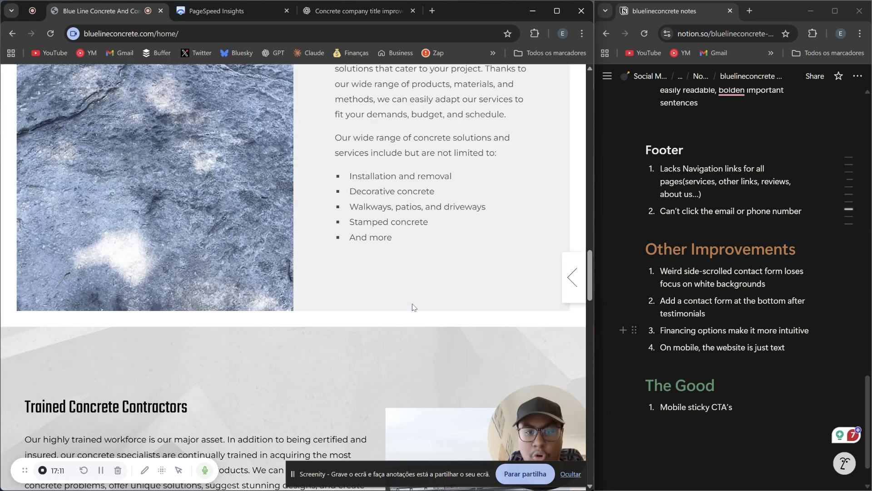
pyautogui.scroll(3, 413, 307)
pyautogui.rightClick(412, 306)
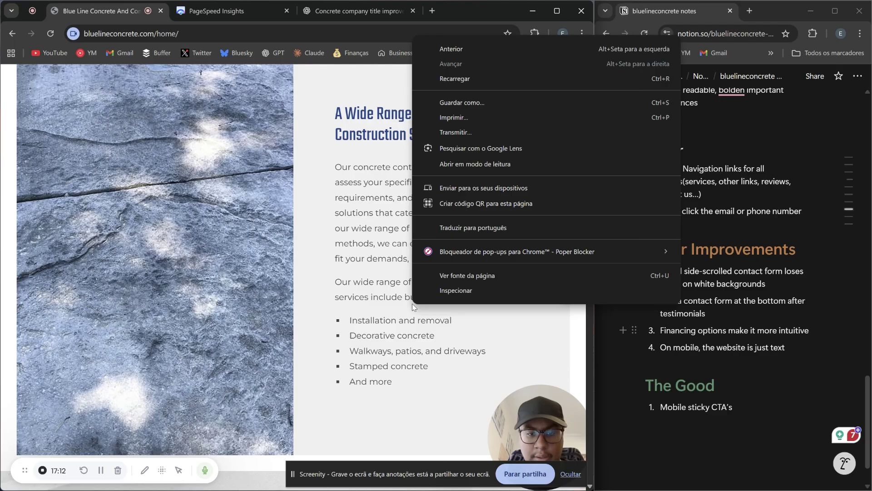
pyautogui.click(443, 291)
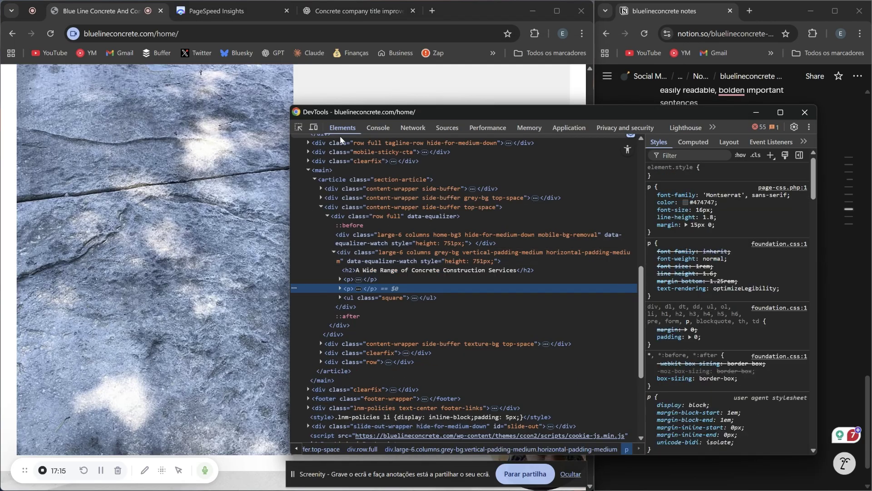
pyautogui.click(314, 129)
pyautogui.click(314, 130)
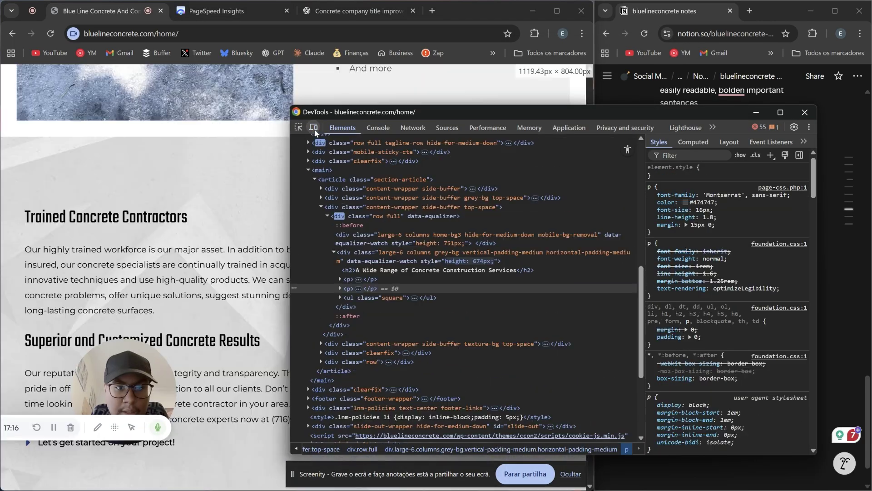
pyautogui.click(314, 130)
# Bring the emulated mobile page to the front, return to its start and reload it
pyautogui.scroll(-10, 253, 151)
pyautogui.click(253, 150)
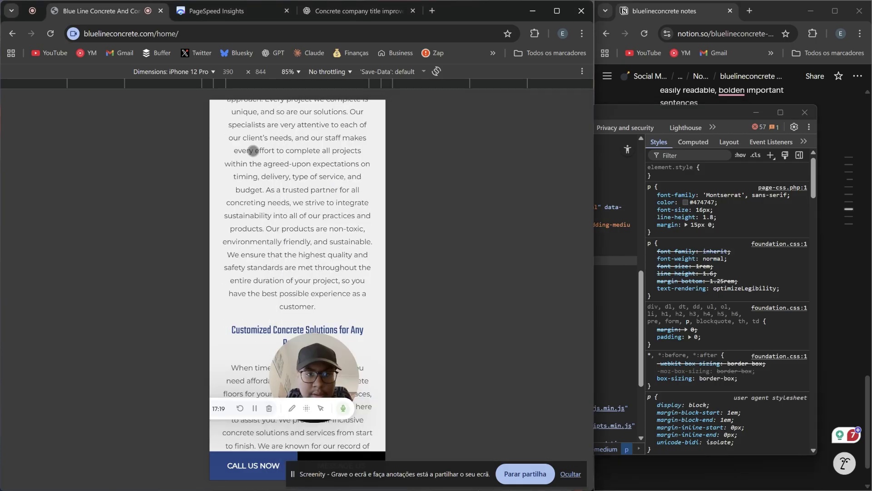
pyautogui.scroll(10, 253, 150)
pyautogui.scroll(-2, 254, 150)
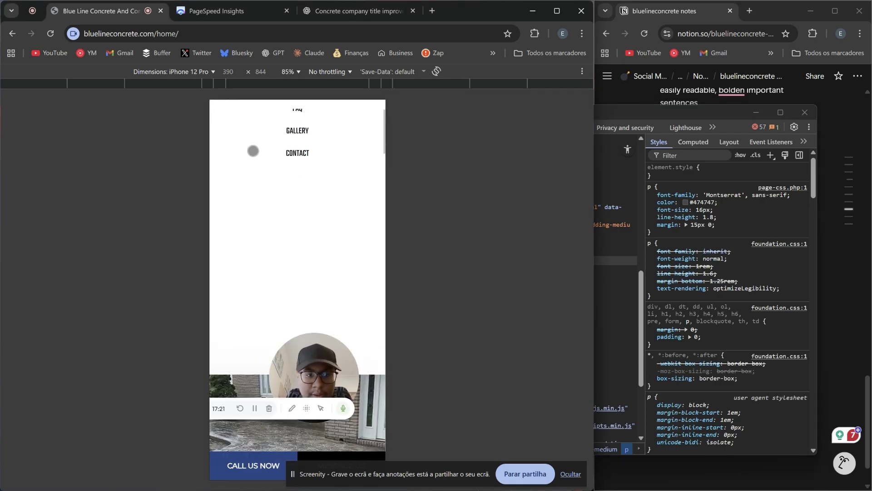
pyautogui.scroll(2, 254, 150)
pyautogui.click(50, 34)
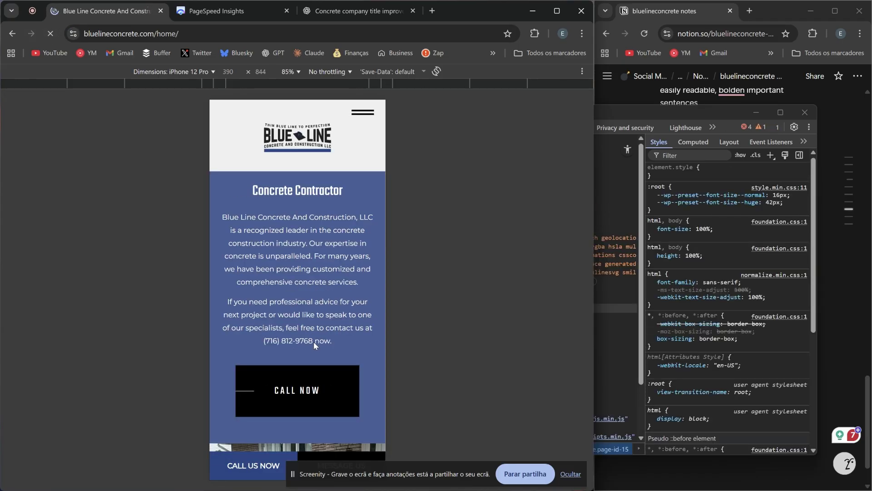
# Examine the mobile home page from the Concrete Contractor hero to Contact Info for its balance of text and images
pyautogui.scroll(-4, 313, 342)
pyautogui.scroll(5, 314, 342)
pyautogui.scroll(-4, 313, 342)
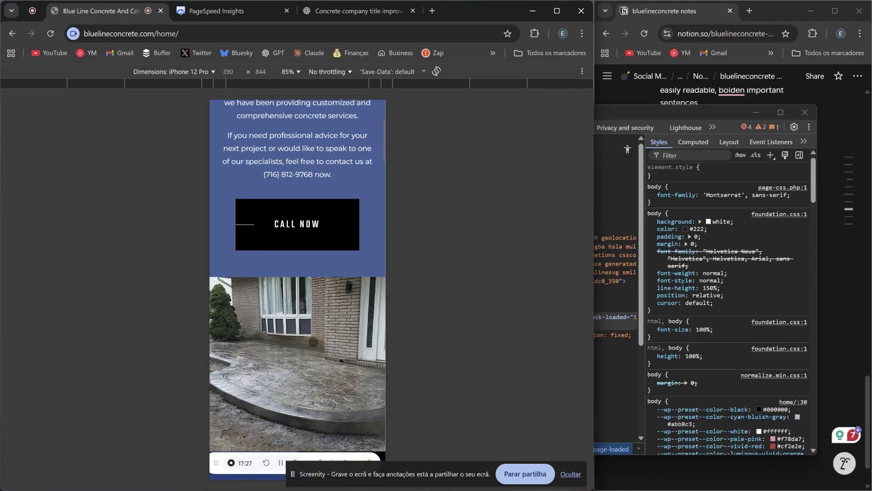
pyautogui.scroll(-10, 313, 342)
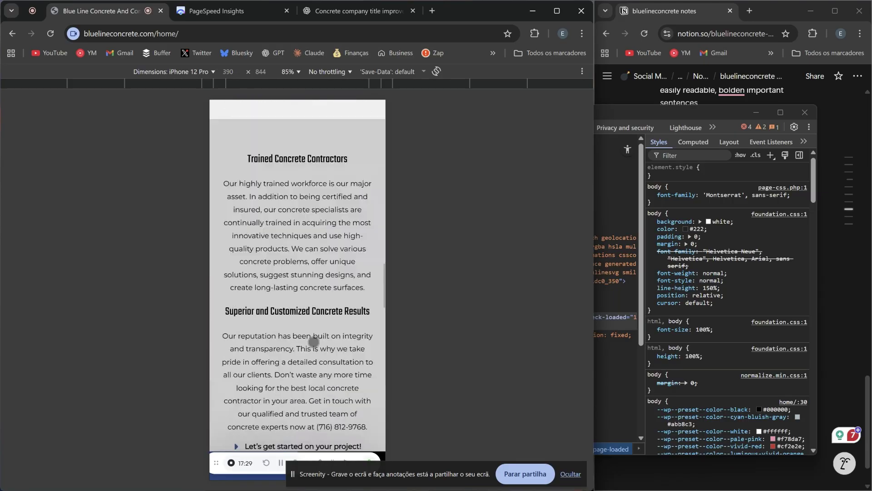
pyautogui.scroll(-15, 313, 342)
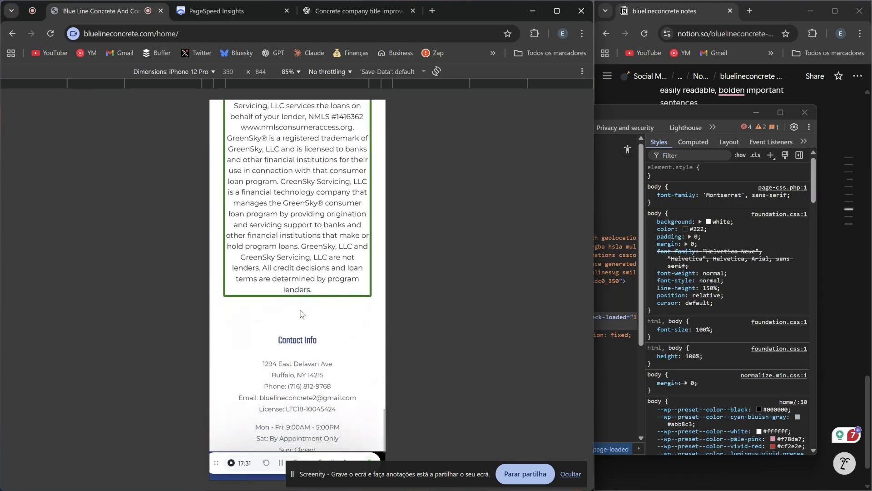
pyautogui.scroll(10, 300, 312)
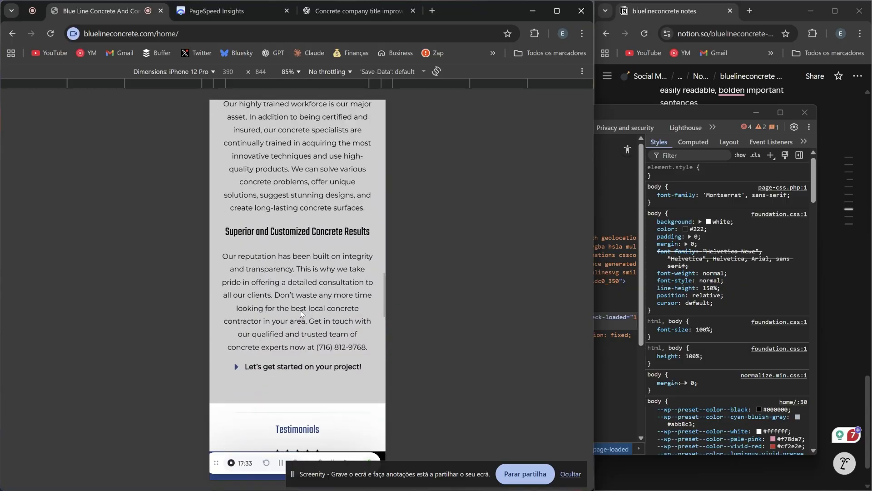
pyautogui.scroll(5, 318, 404)
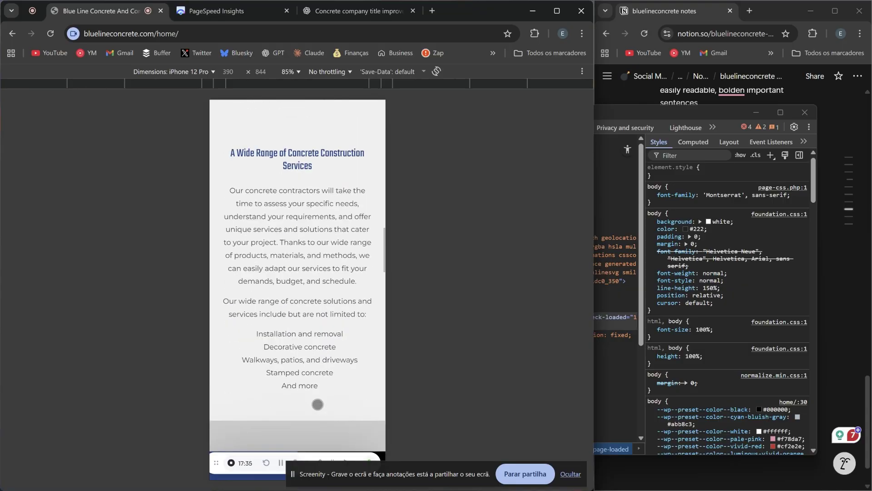
pyautogui.scroll(-3, 318, 404)
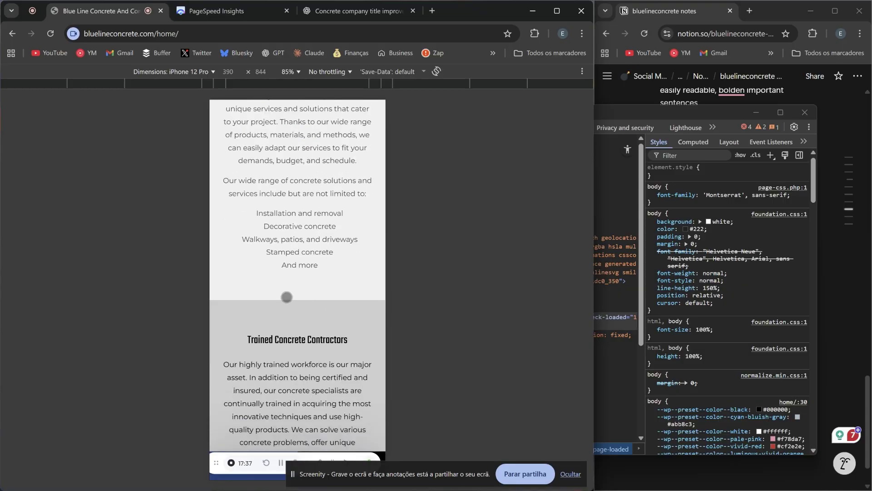
pyautogui.scroll(20, 287, 297)
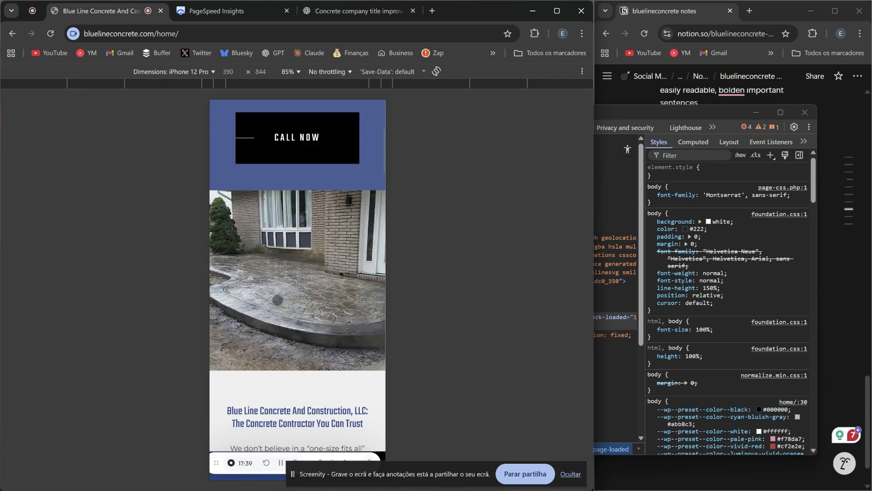
pyautogui.scroll(5, 278, 299)
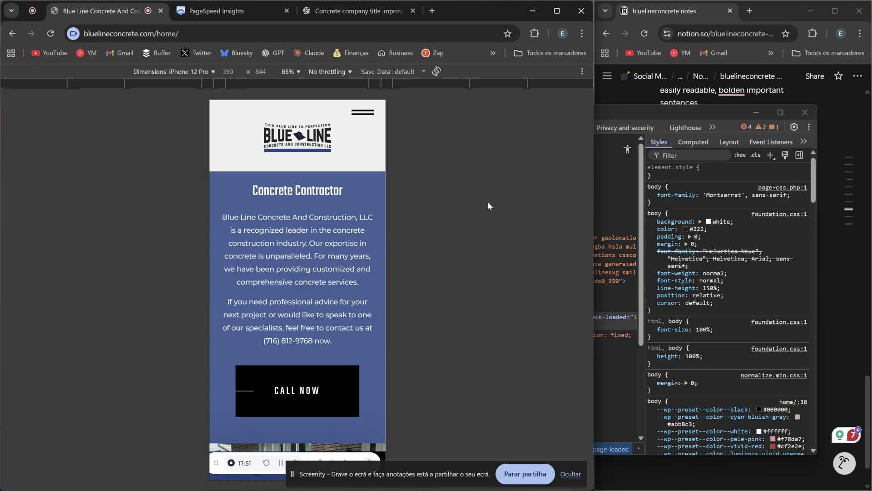
# Bring the Notion notes back into view and uncover the mobile page's sticky CALL US NOW bar to examine it while scrolling
pyautogui.click(697, 11)
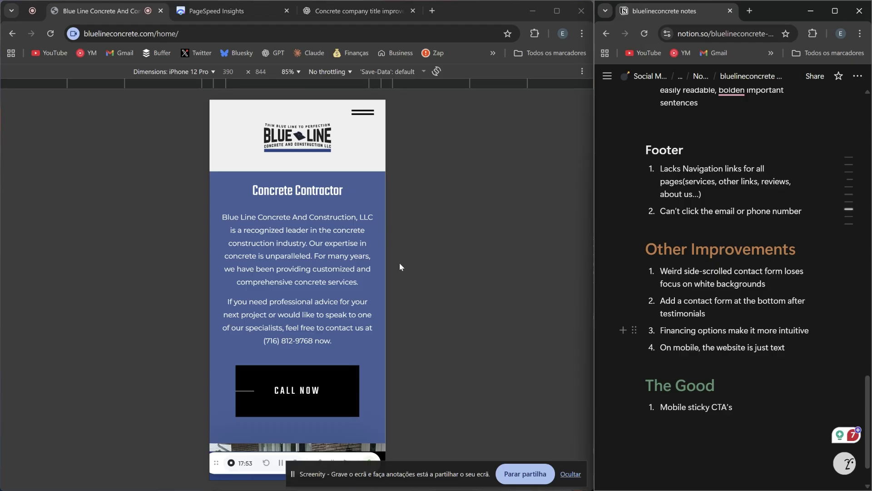
pyautogui.click(296, 218)
pyautogui.scroll(-3, 296, 219)
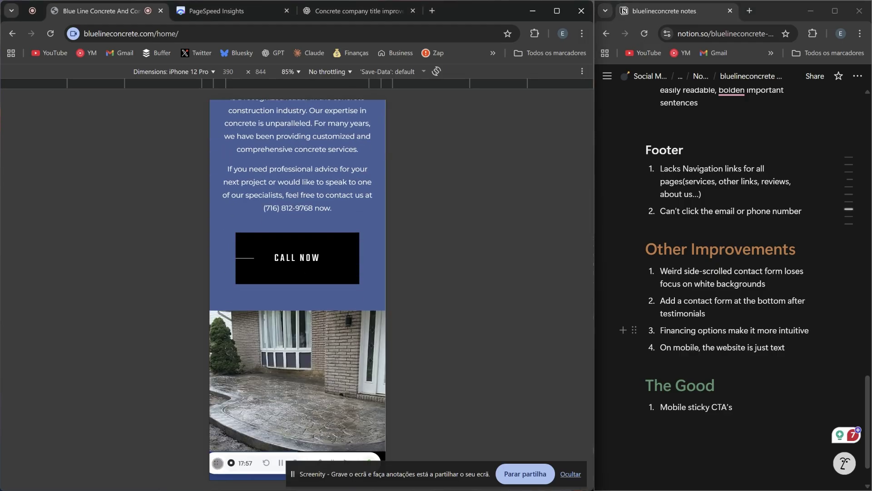
pyautogui.moveTo(217, 462); pyautogui.dragTo(217, 371)
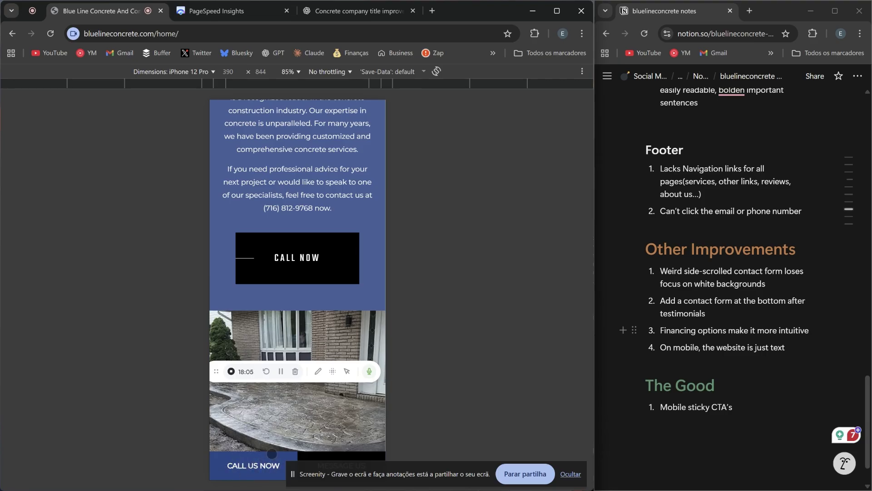
pyautogui.scroll(-2, 307, 412)
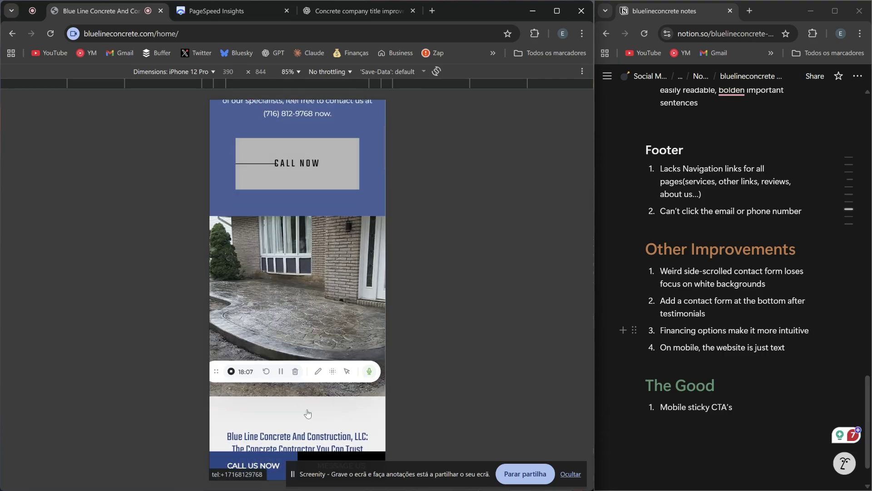